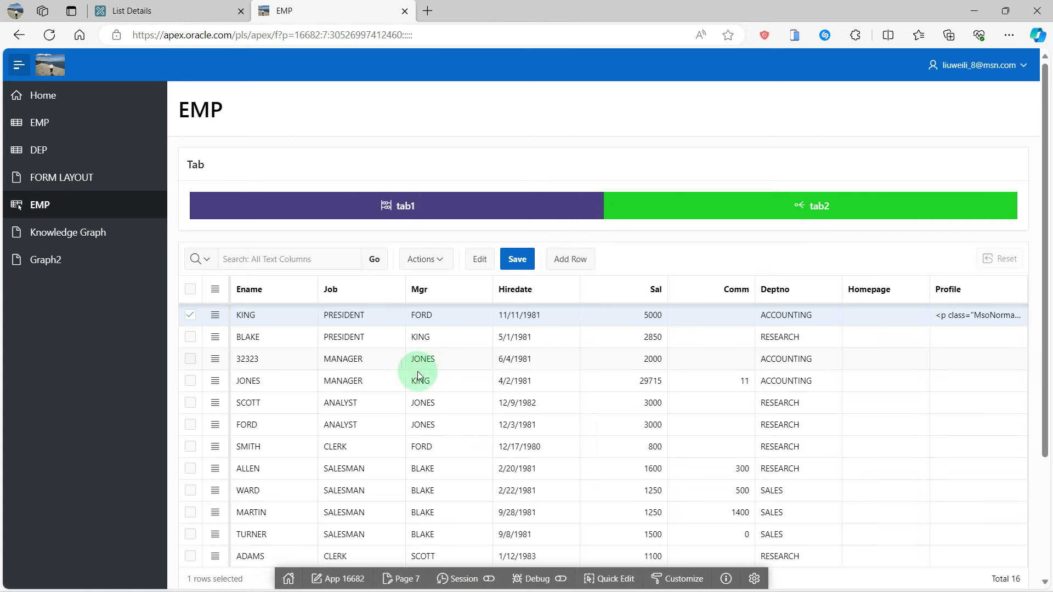
# Step: Go to Shared Components > Lists > change_tab_color and edit its tab1 entry
pyautogui.click(334, 581)
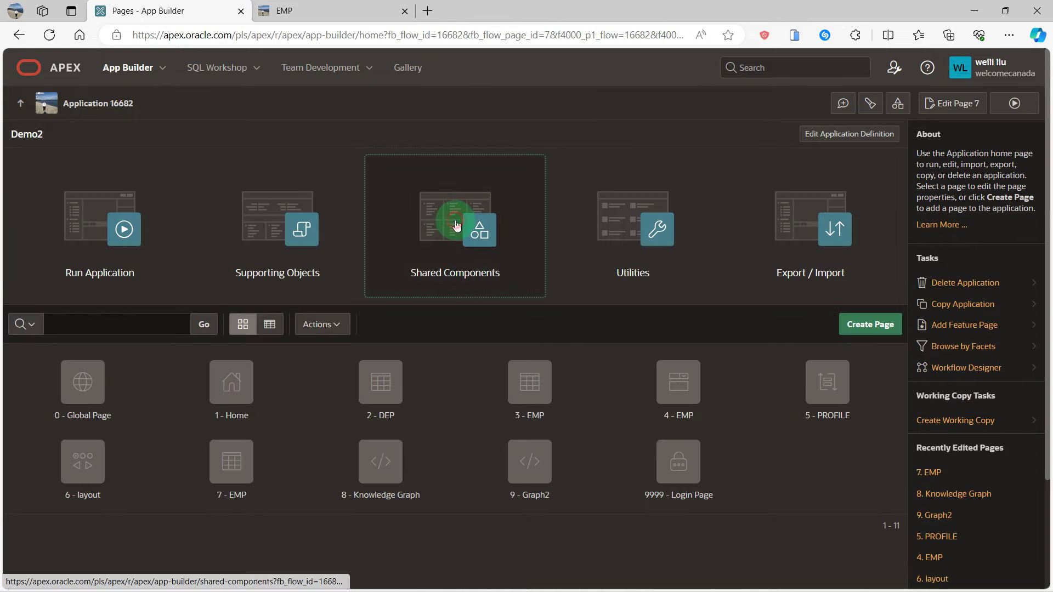
pyautogui.click(457, 226)
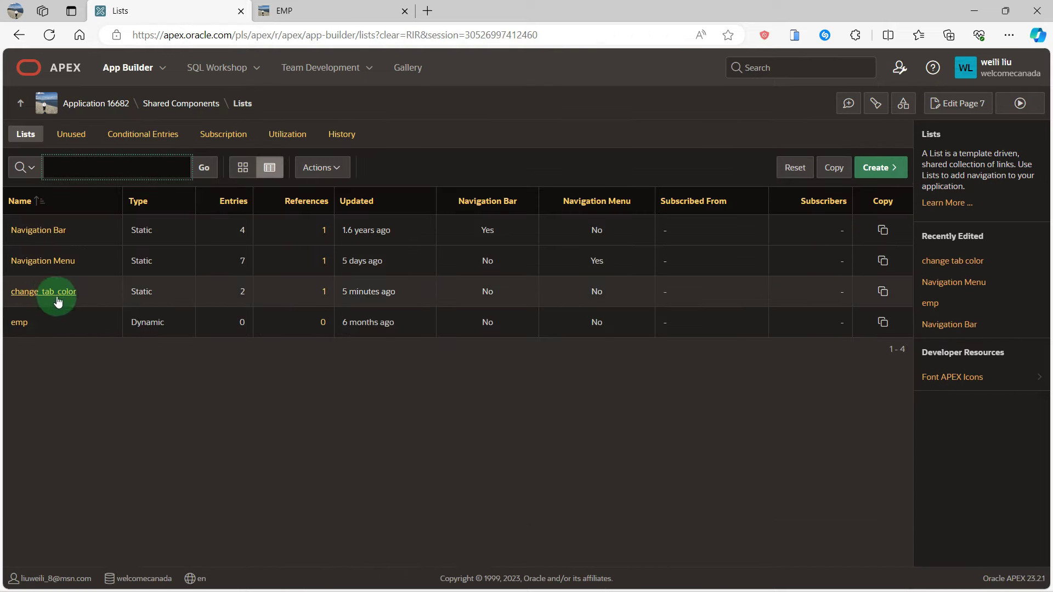
pyautogui.click(57, 297)
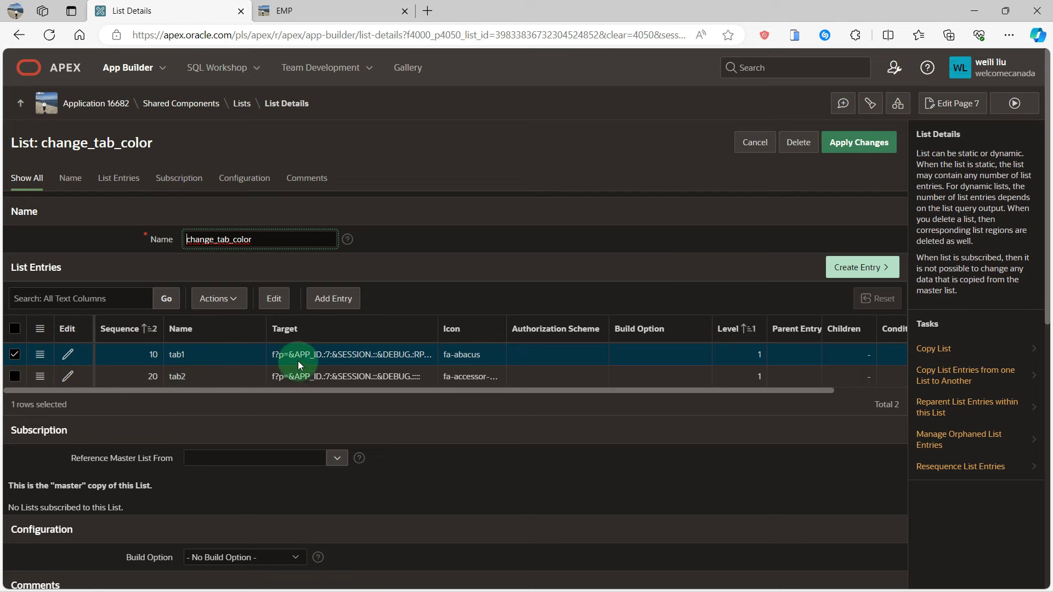
pyautogui.click(68, 356)
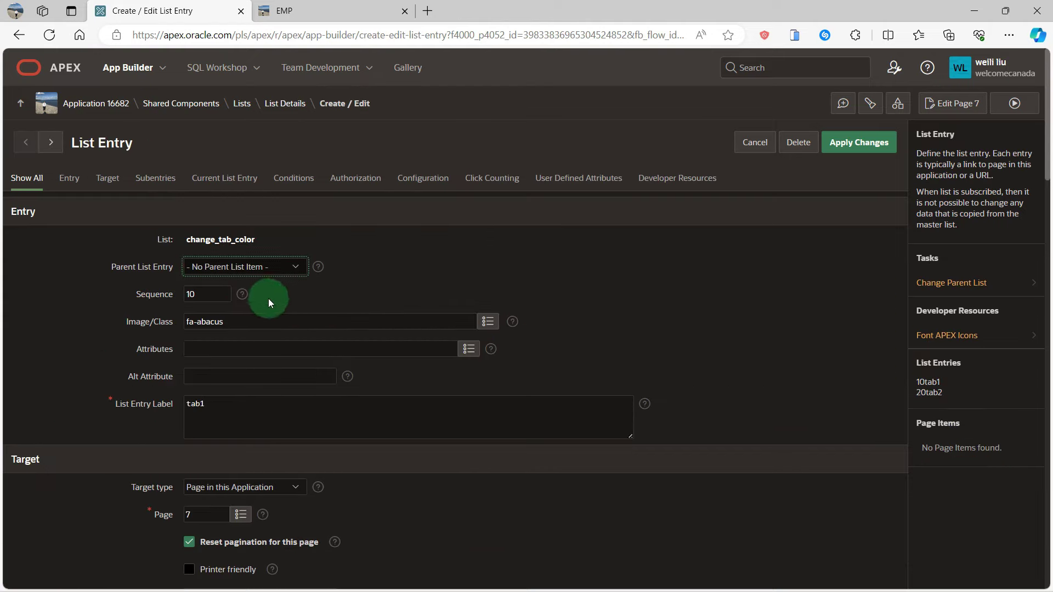
pyautogui.scroll(-2, 274, 304)
pyautogui.scroll(2, 261, 290)
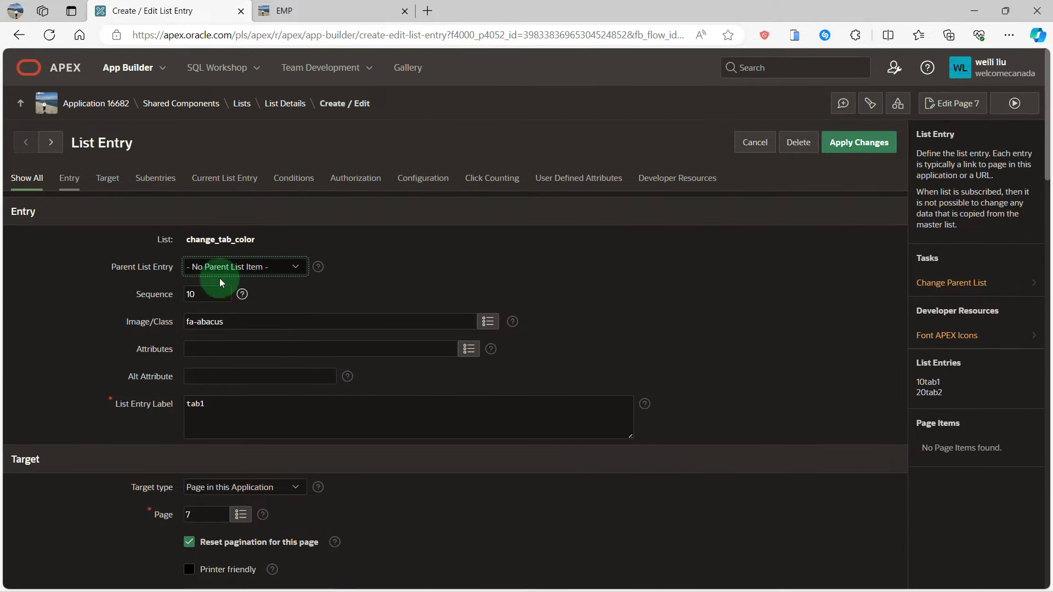
pyautogui.scroll(-2, 216, 425)
pyautogui.scroll(-1, 188, 414)
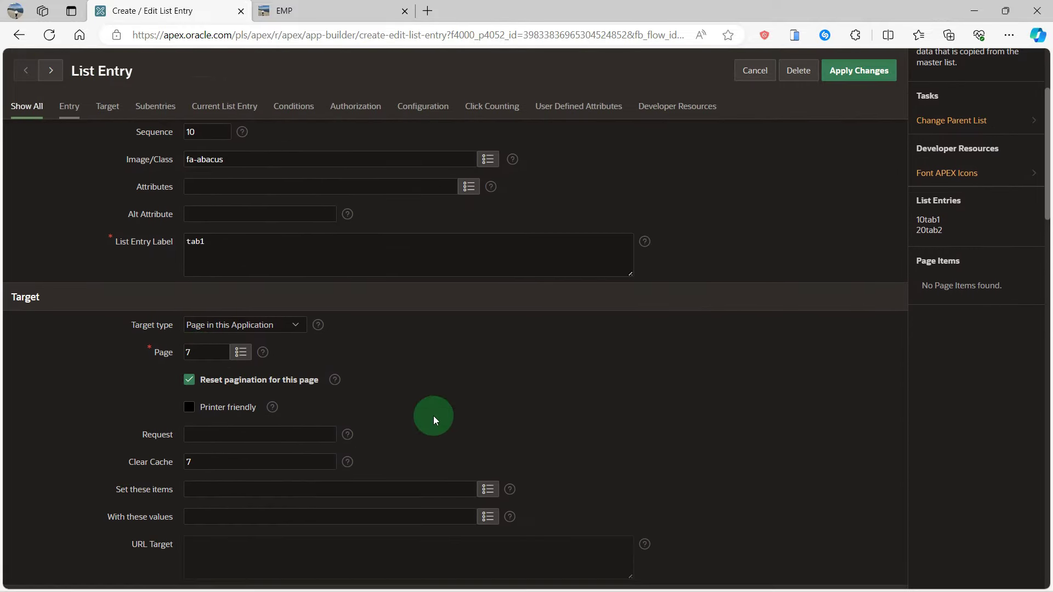
pyautogui.scroll(3, 433, 416)
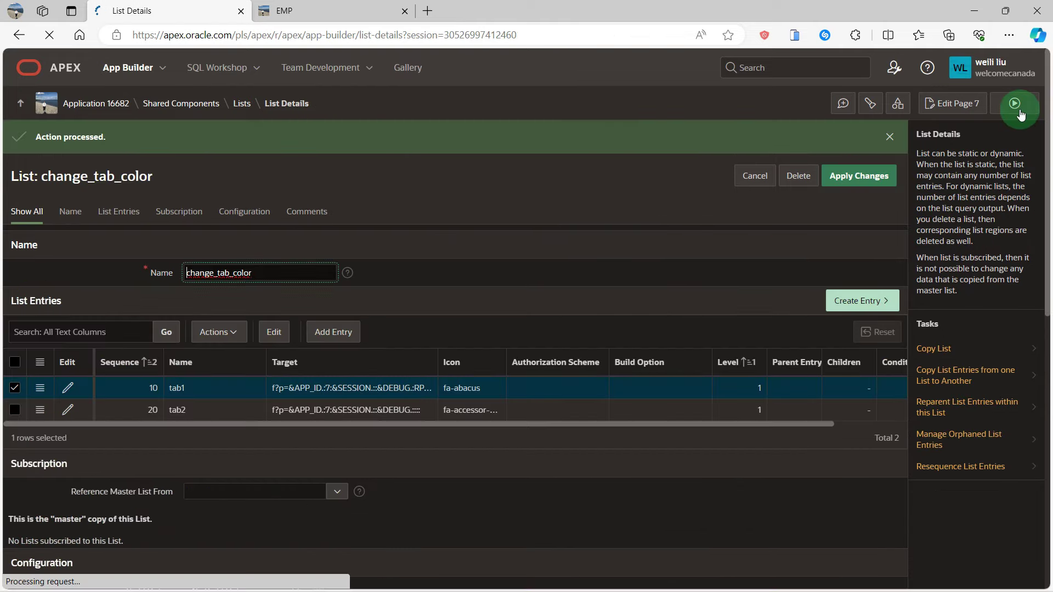
# Step: Preview page 7, then open it in Page Designer with the Tab region selected
pyautogui.click(1015, 105)
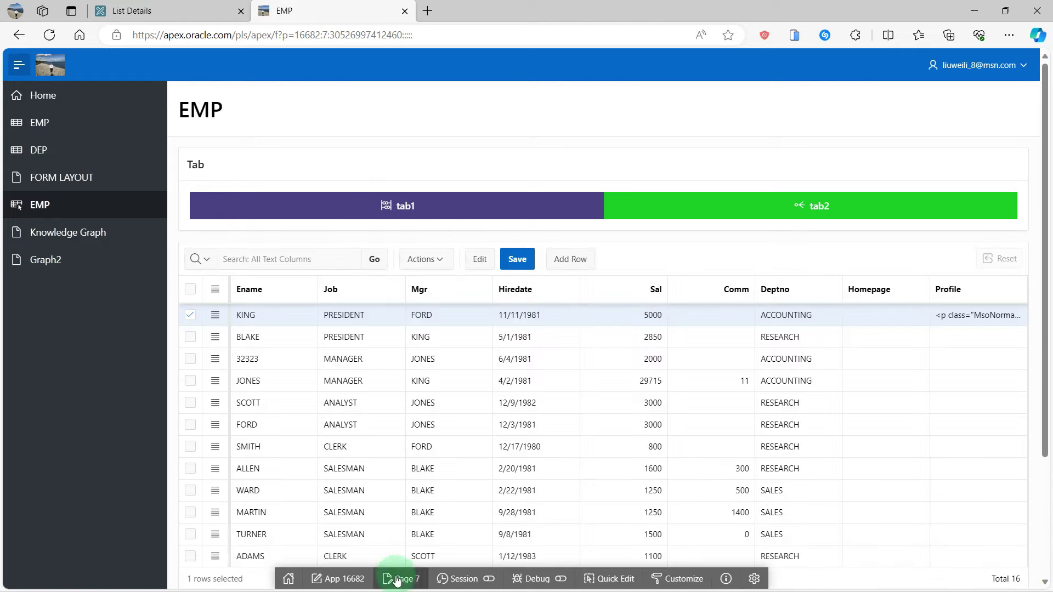
pyautogui.click(404, 580)
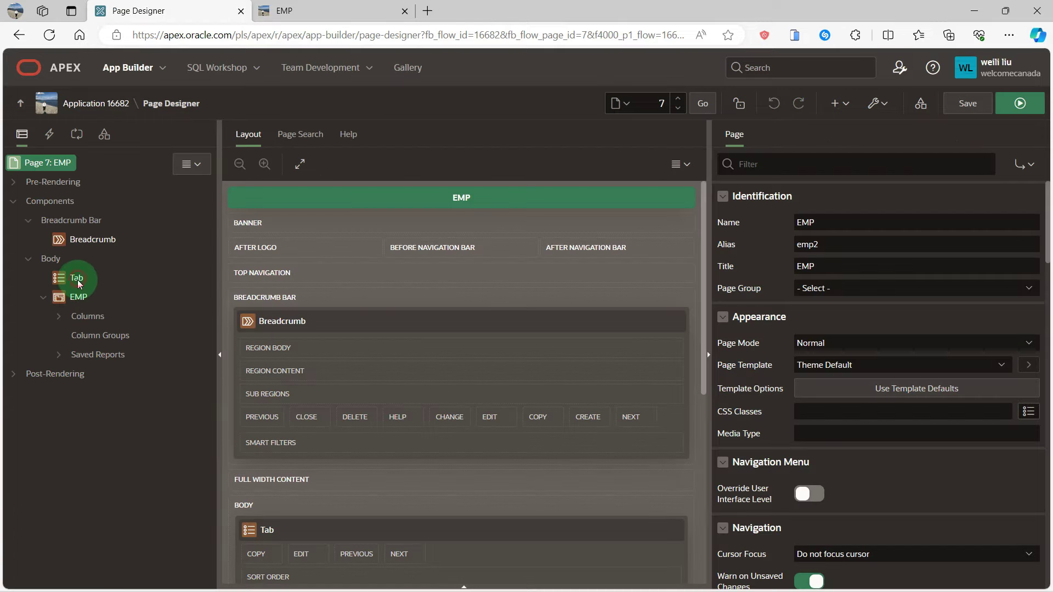
pyautogui.click(76, 280)
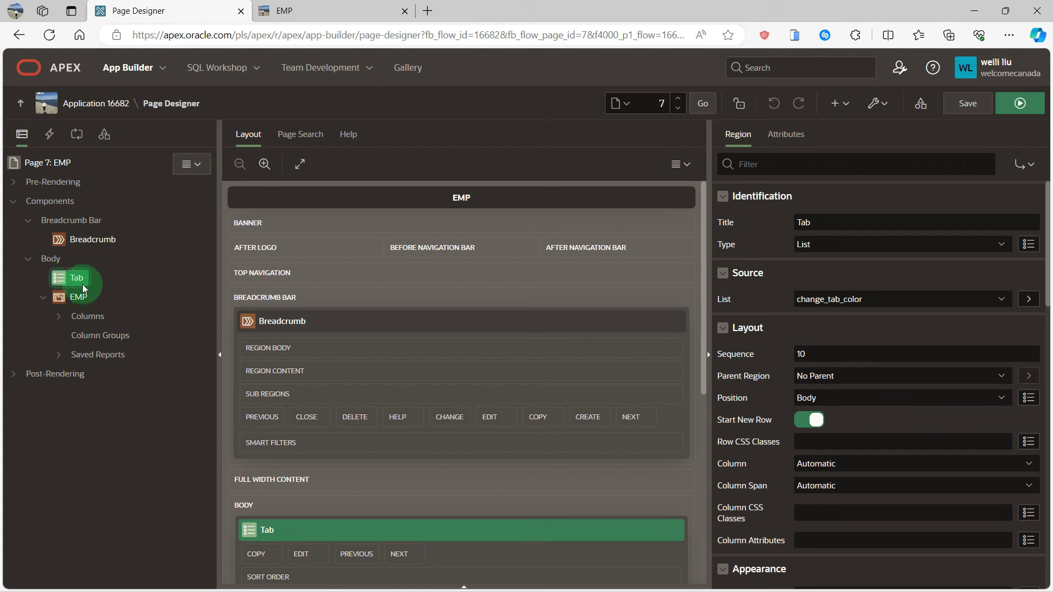
# Step: Keep region type List with list change_tab_color, save, and run page 7
pyautogui.click(806, 246)
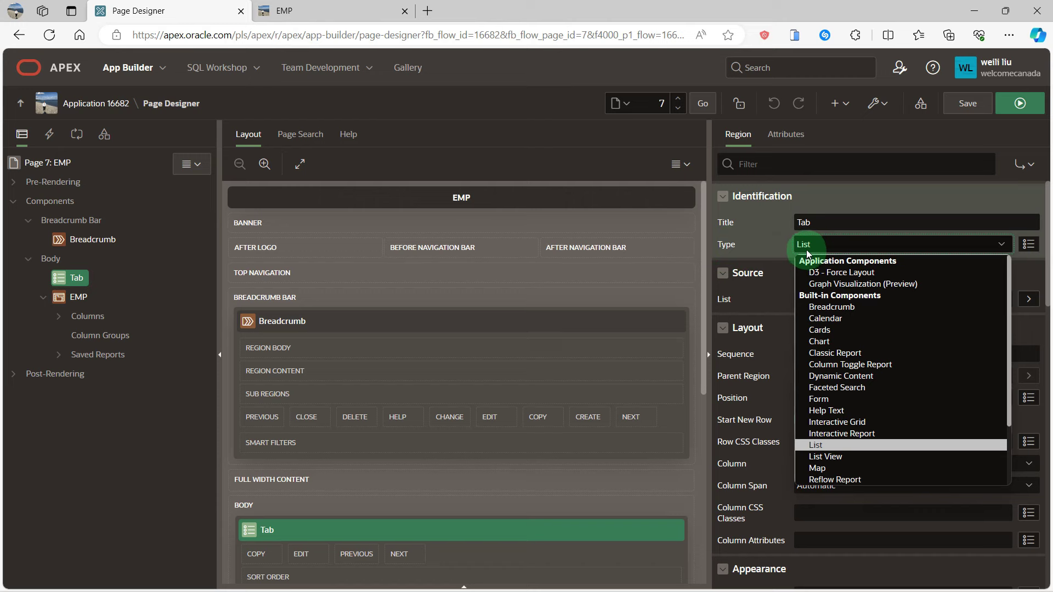
pyautogui.click(823, 445)
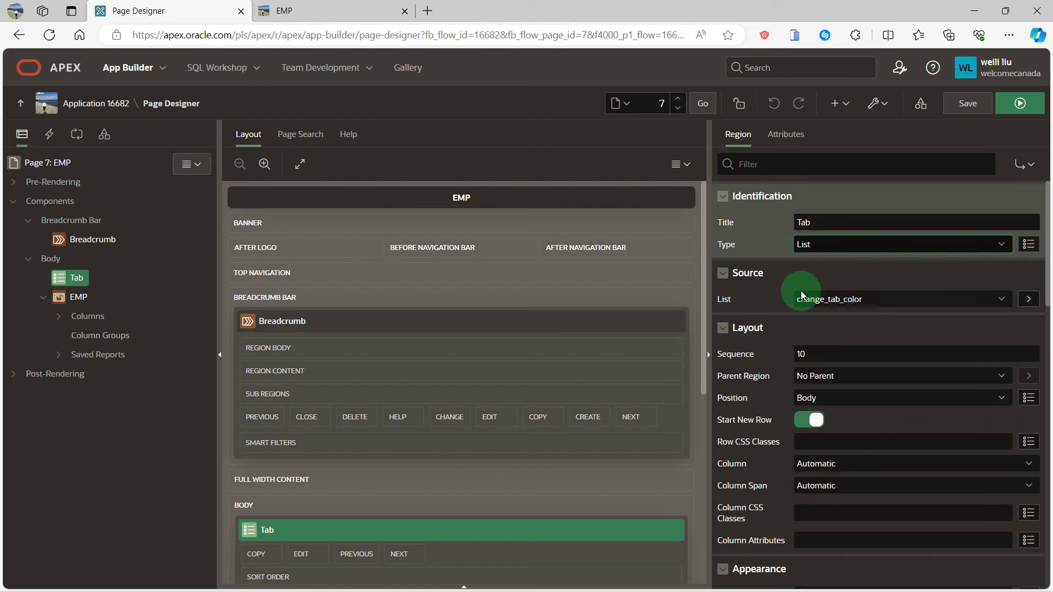
pyautogui.click(886, 298)
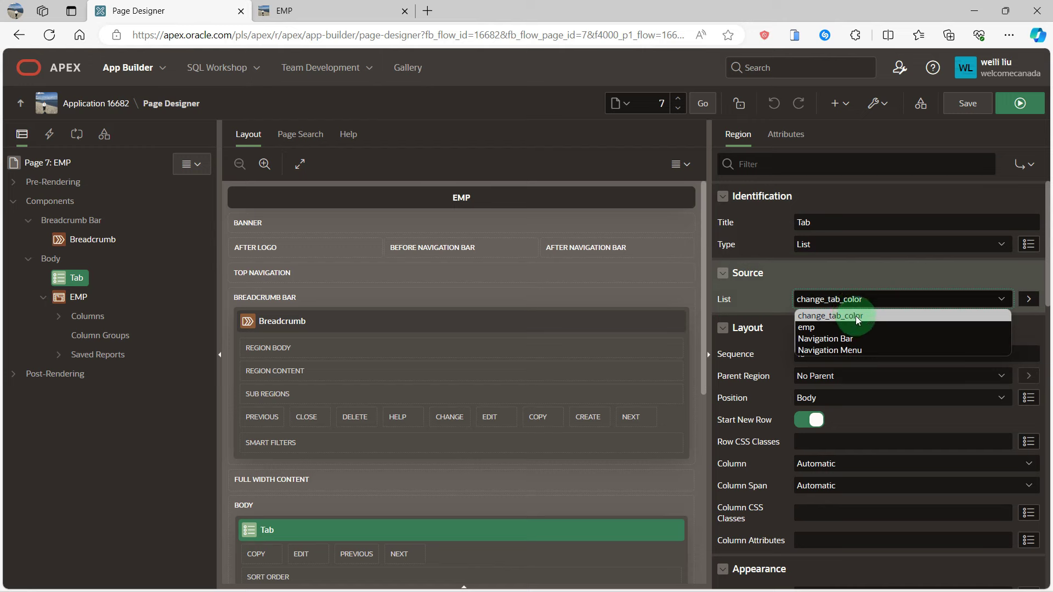
pyautogui.click(857, 316)
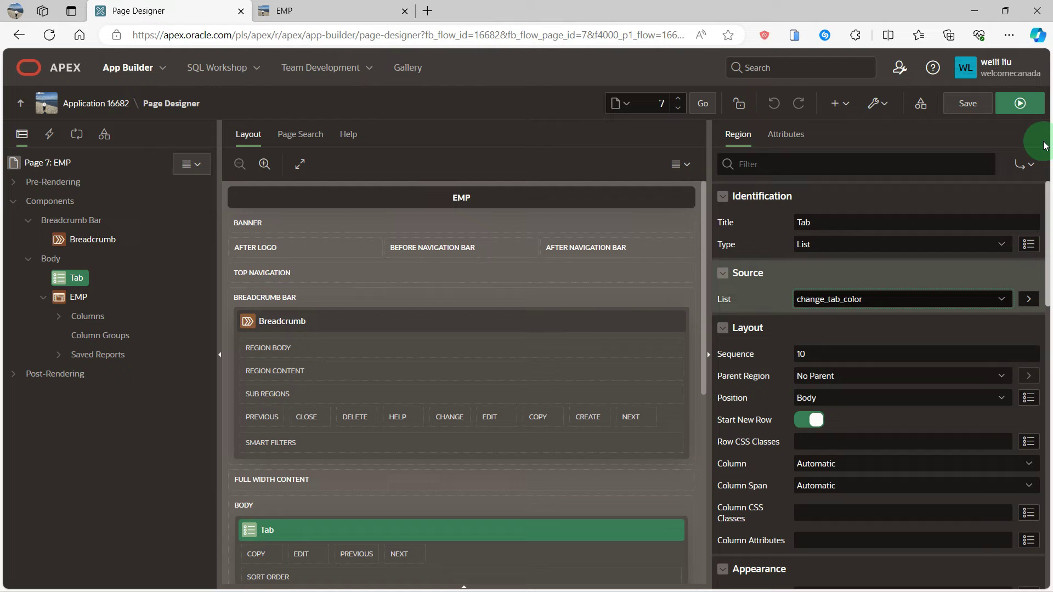
pyautogui.click(971, 107)
pyautogui.click(1020, 103)
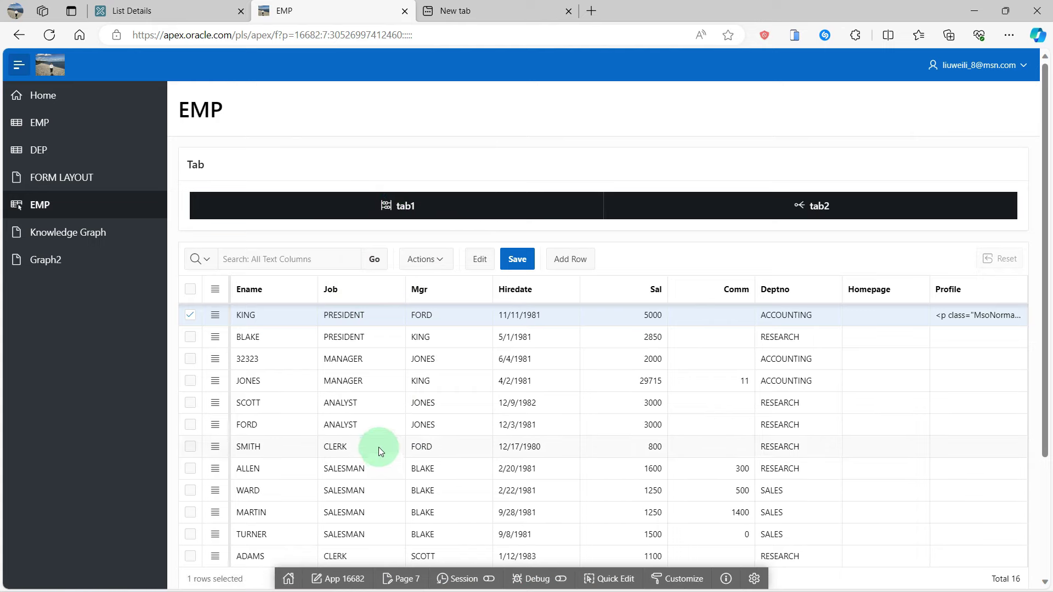
# Step: Open Edge DevTools with Inspect, docked beside the running EMP page
pyautogui.rightClick(626, 148)
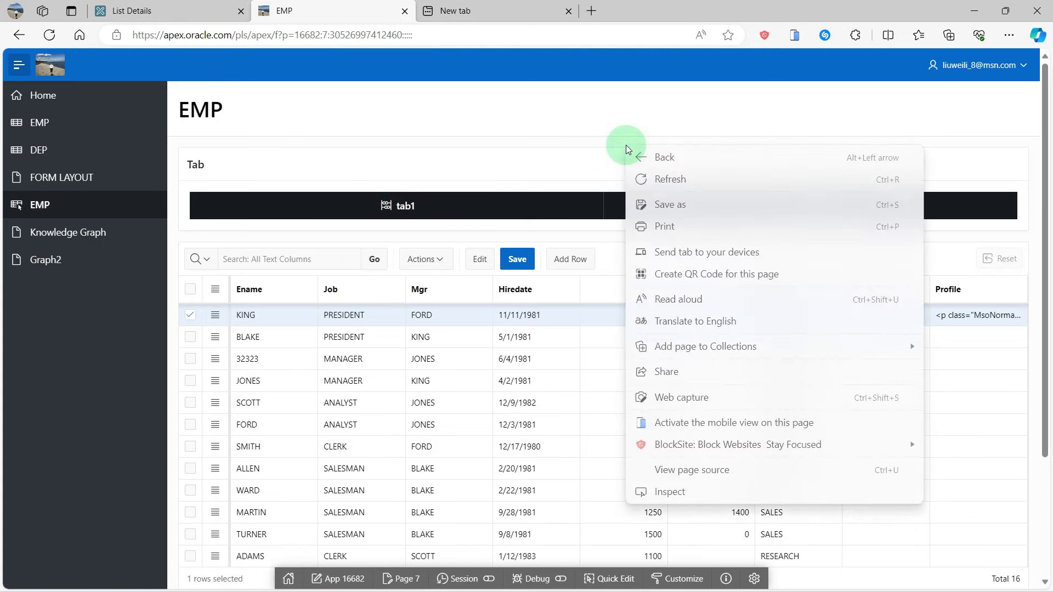
pyautogui.click(671, 493)
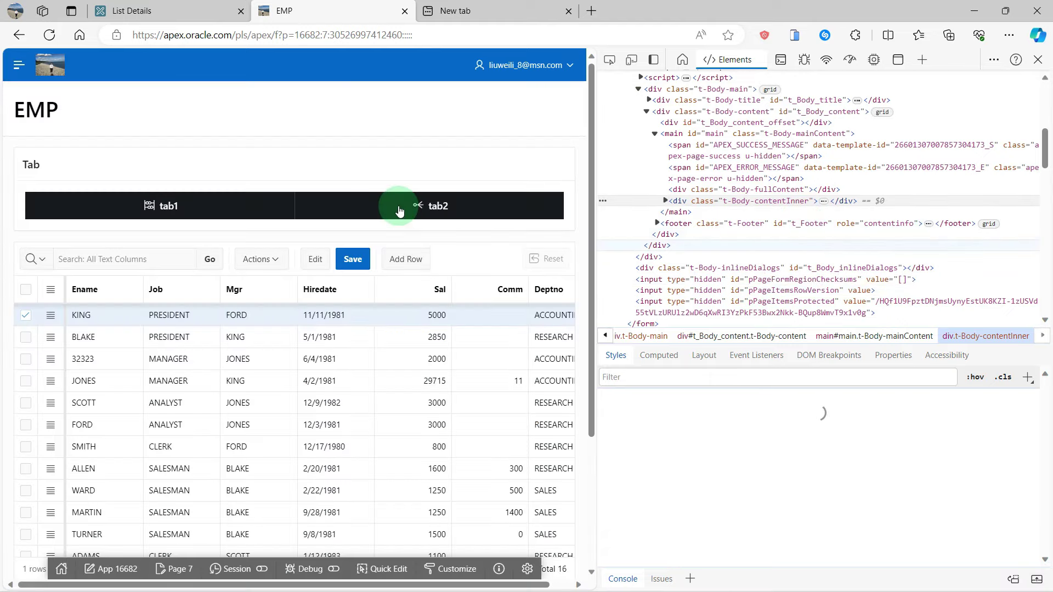
# Step: Inspect the tab2 link and edit its t-NavTabs-link class attribute
pyautogui.rightClick(397, 206)
pyautogui.scroll(-3, 819, 263)
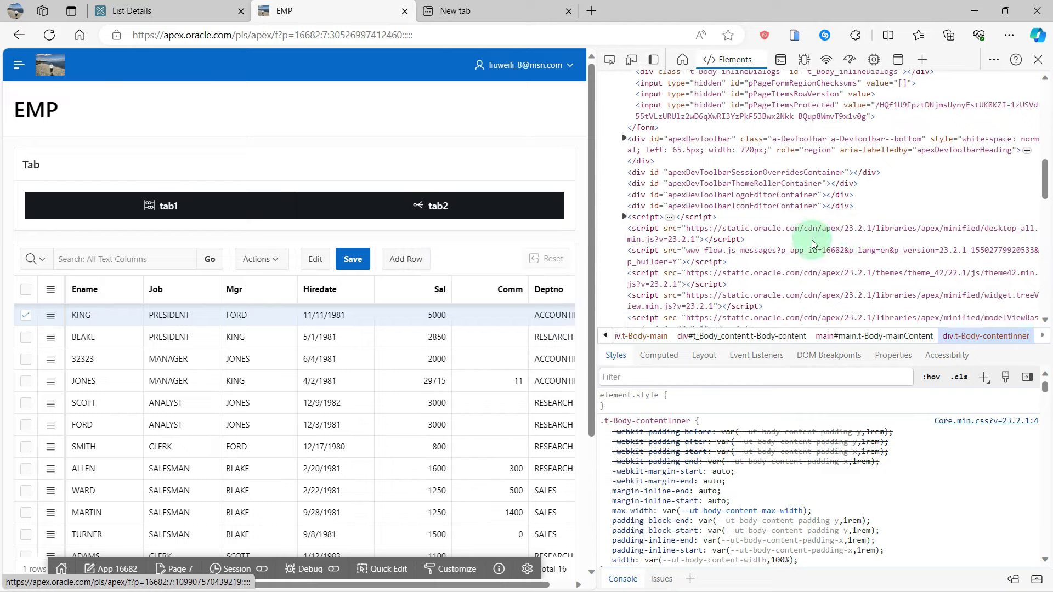
pyautogui.scroll(-5, 811, 253)
pyautogui.scroll(-5, 802, 263)
pyautogui.scroll(-5, 801, 266)
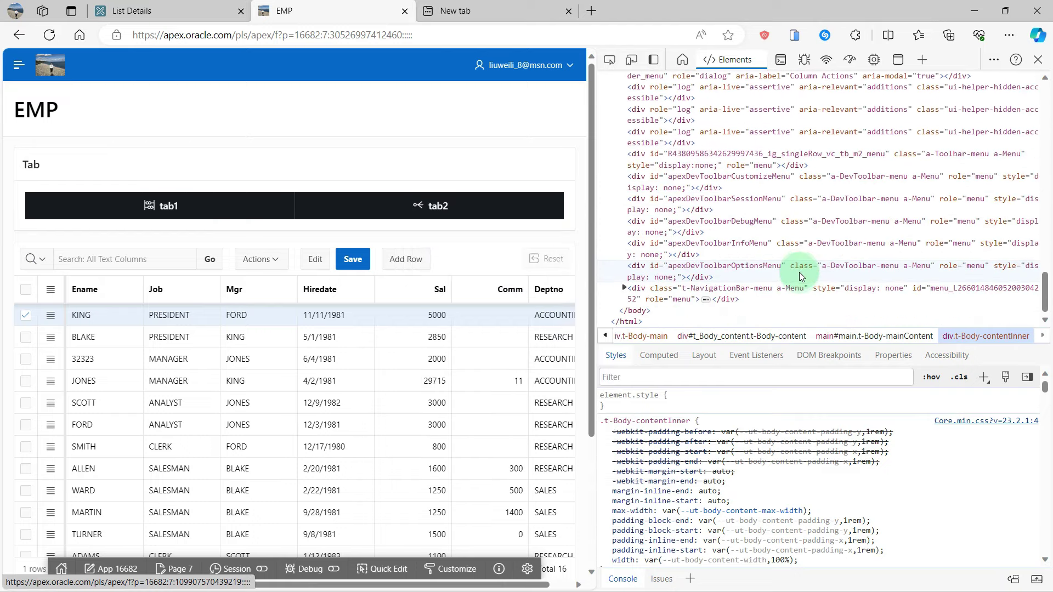
pyautogui.scroll(5, 800, 271)
pyautogui.scroll(5, 799, 228)
pyautogui.scroll(5, 799, 219)
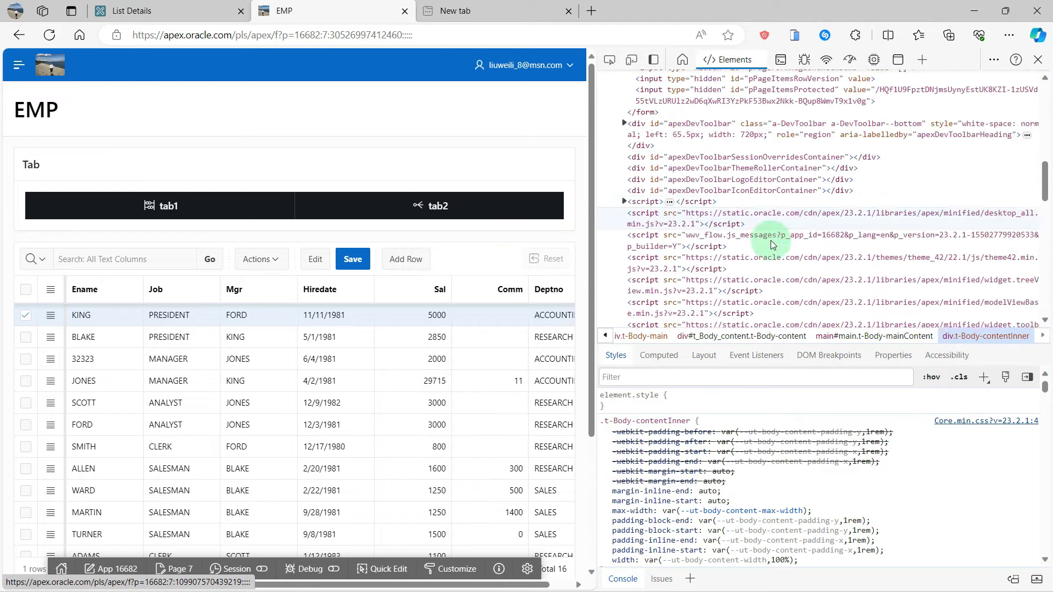
pyautogui.scroll(3, 770, 235)
pyautogui.rightClick(434, 213)
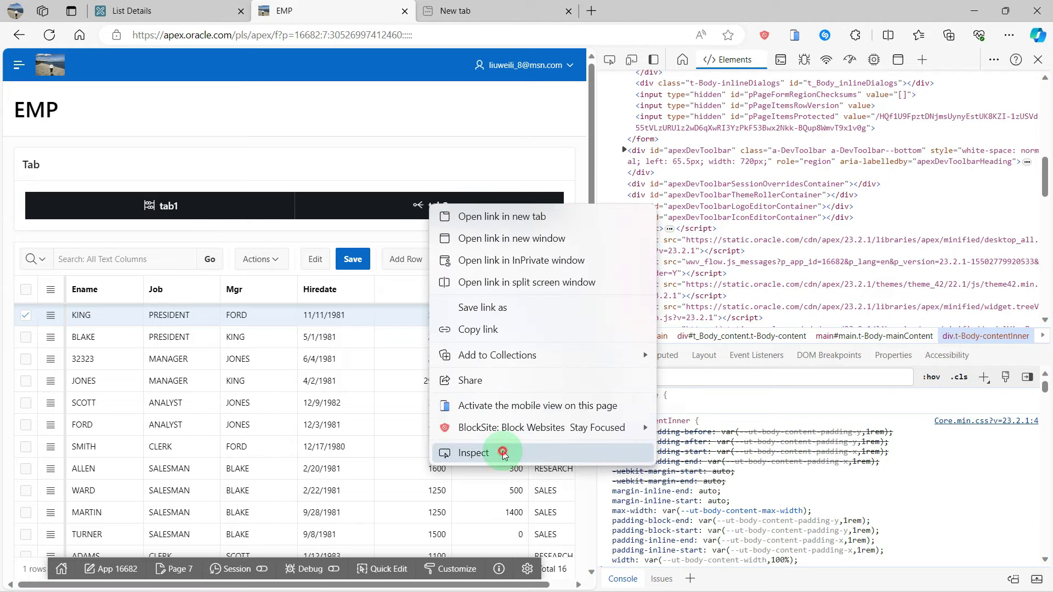
pyautogui.click(501, 452)
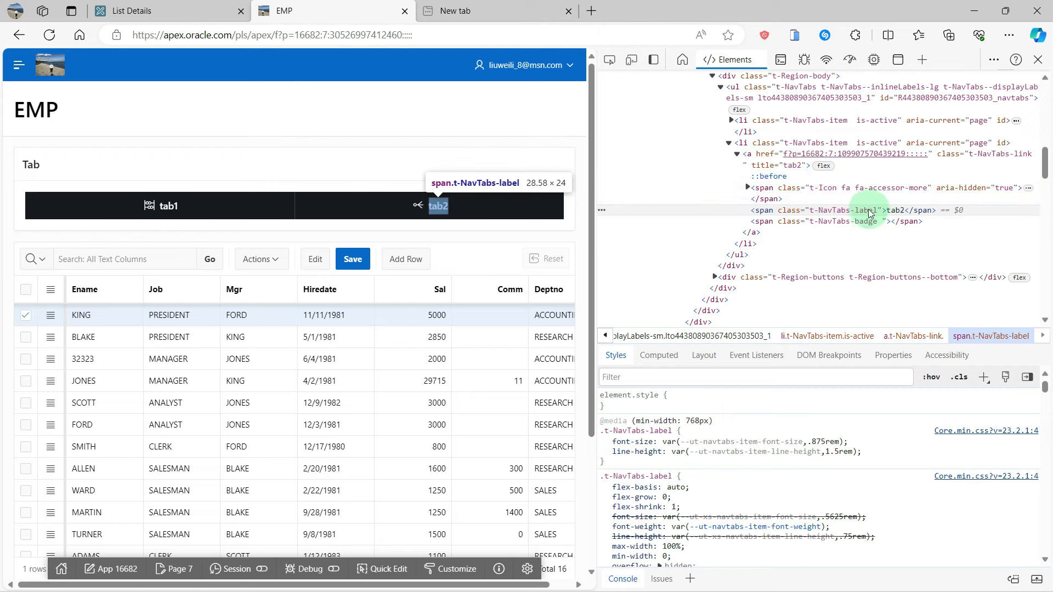
pyautogui.scroll(1, 863, 214)
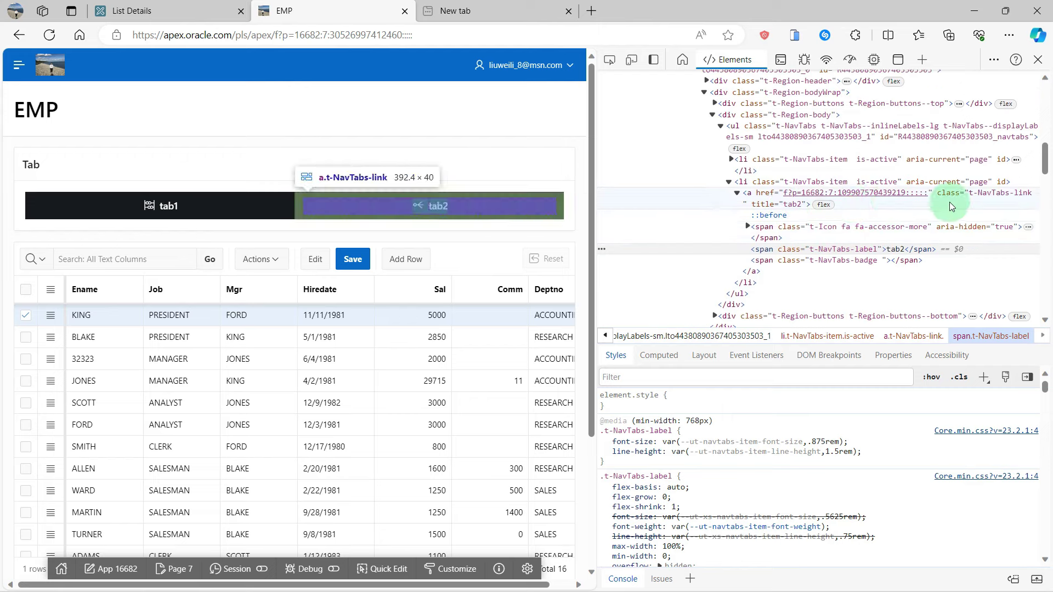
pyautogui.click(985, 194)
pyautogui.doubleClick(984, 194)
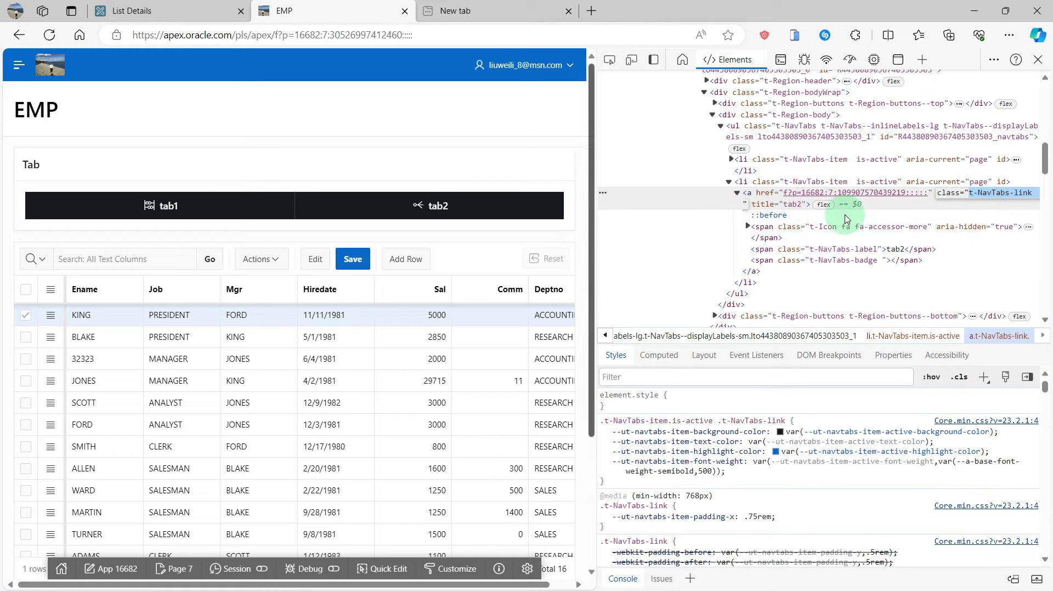
pyautogui.scroll(1, 863, 202)
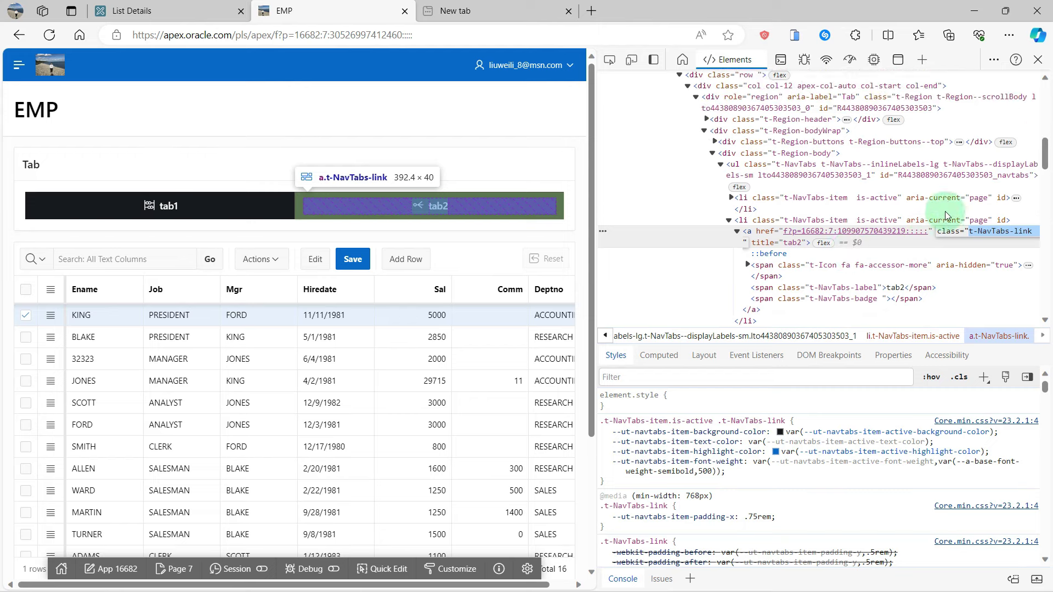
# Step: Expand tab1's list item and edit its link's class attribute
pyautogui.click(730, 197)
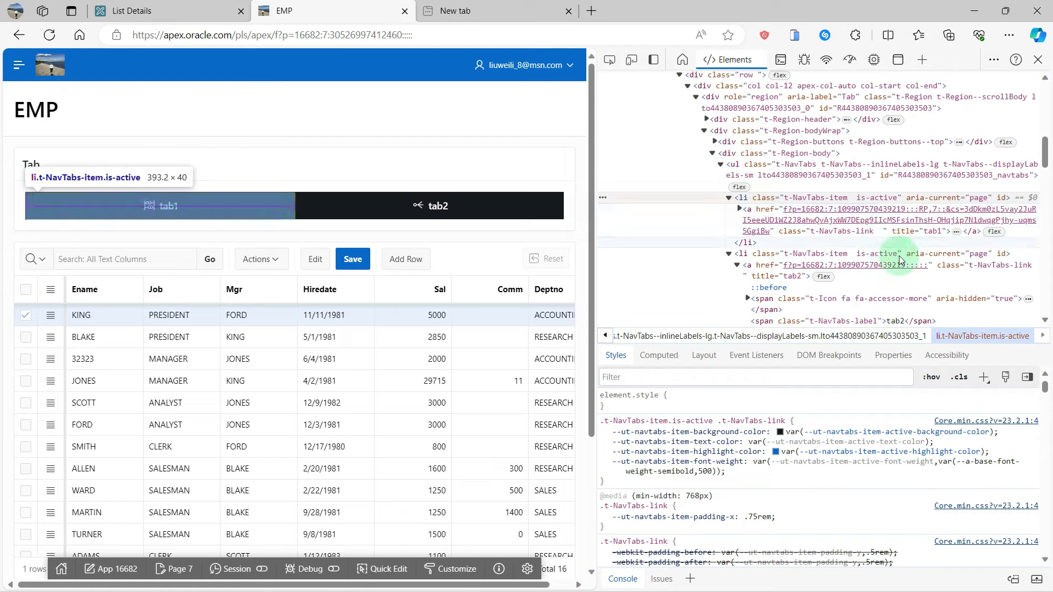
pyautogui.doubleClick(912, 231)
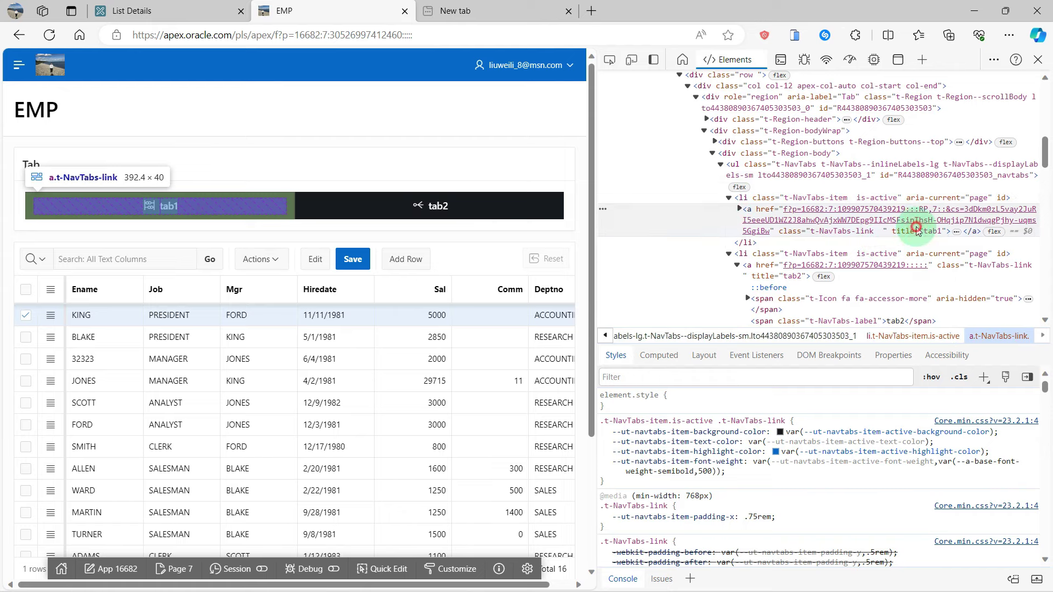
pyautogui.doubleClick(841, 236)
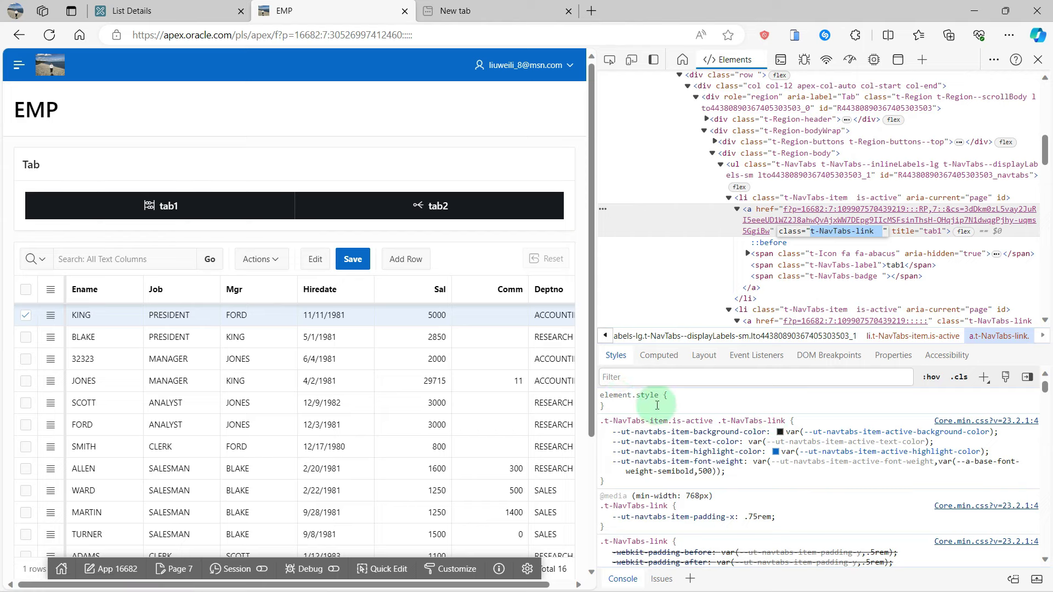
pyautogui.scroll(-3, 700, 445)
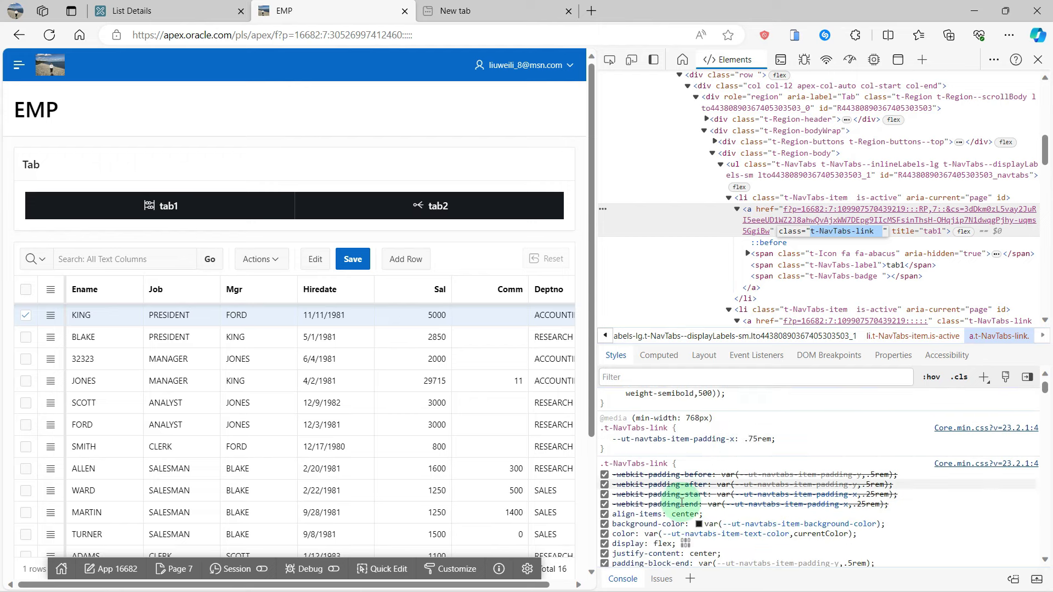
pyautogui.scroll(-1, 681, 502)
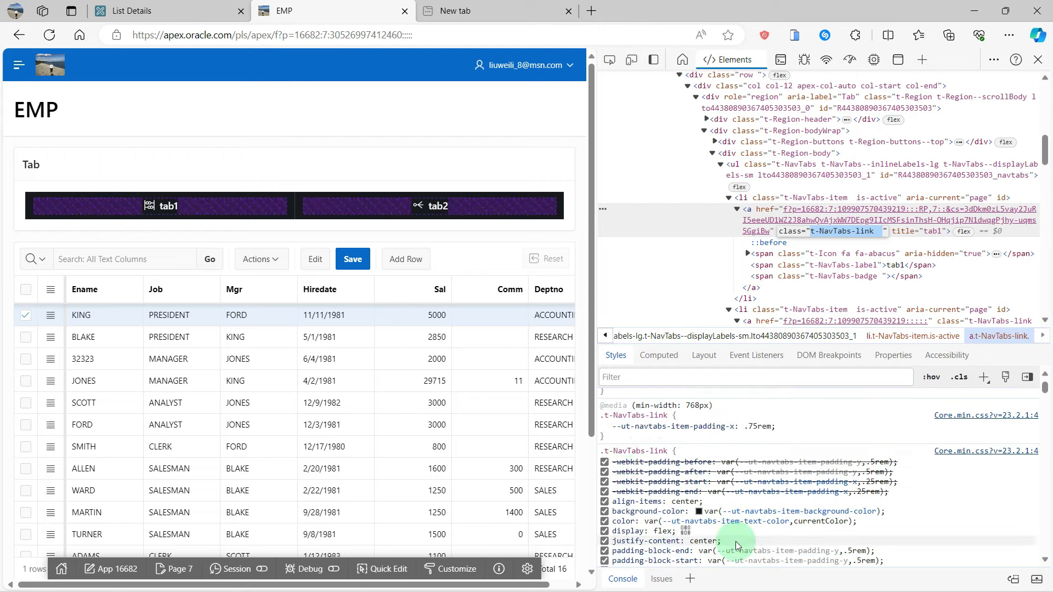
# Step: Set the .t-NavTabs-link background-color to #FFEB3B in DevTools Styles
pyautogui.click(699, 512)
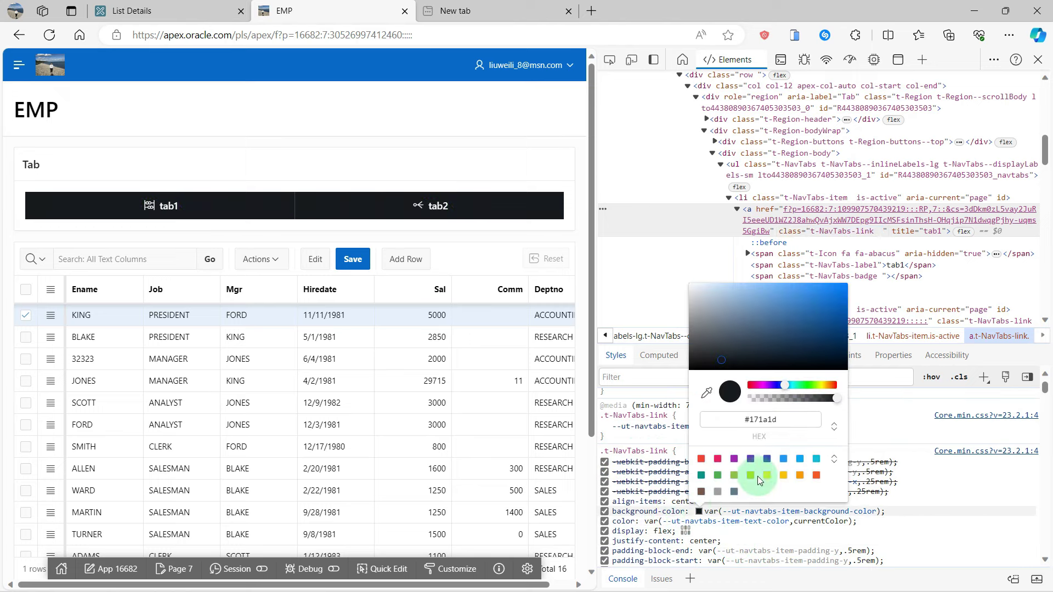
pyautogui.click(768, 476)
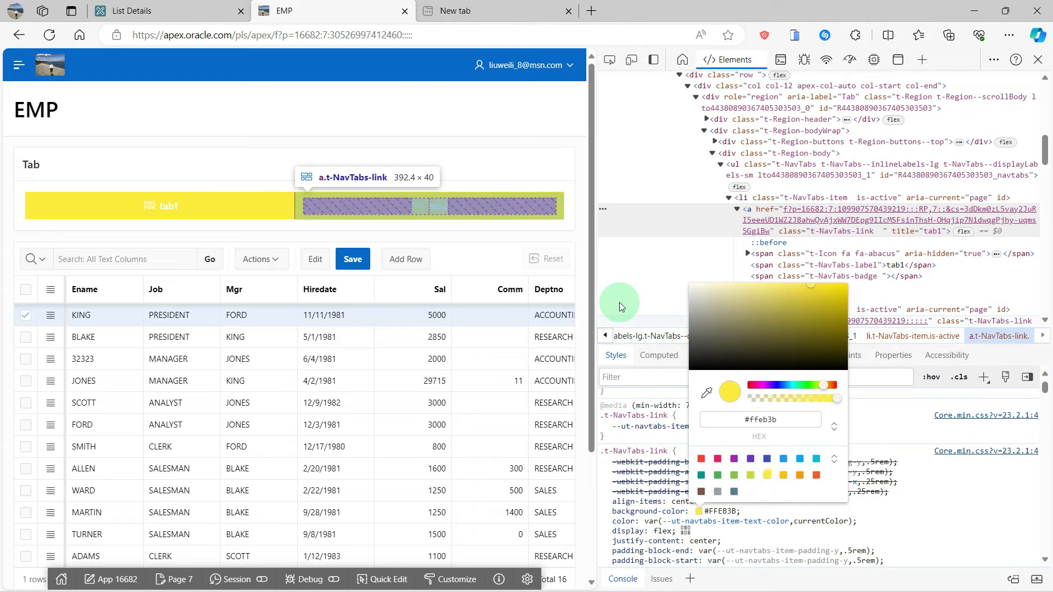
pyautogui.click(942, 490)
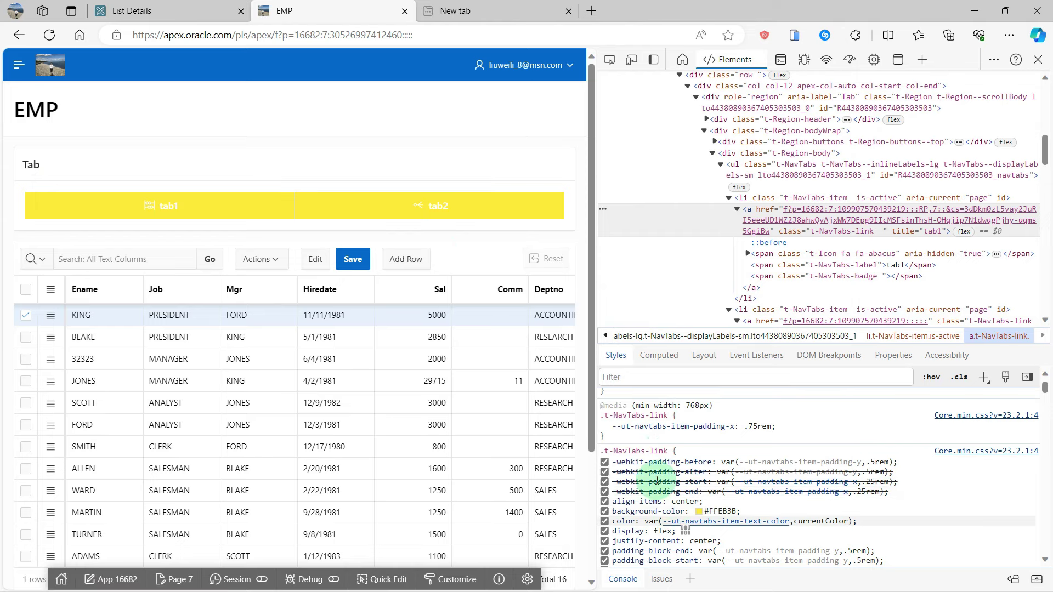
pyautogui.moveTo(706, 511)
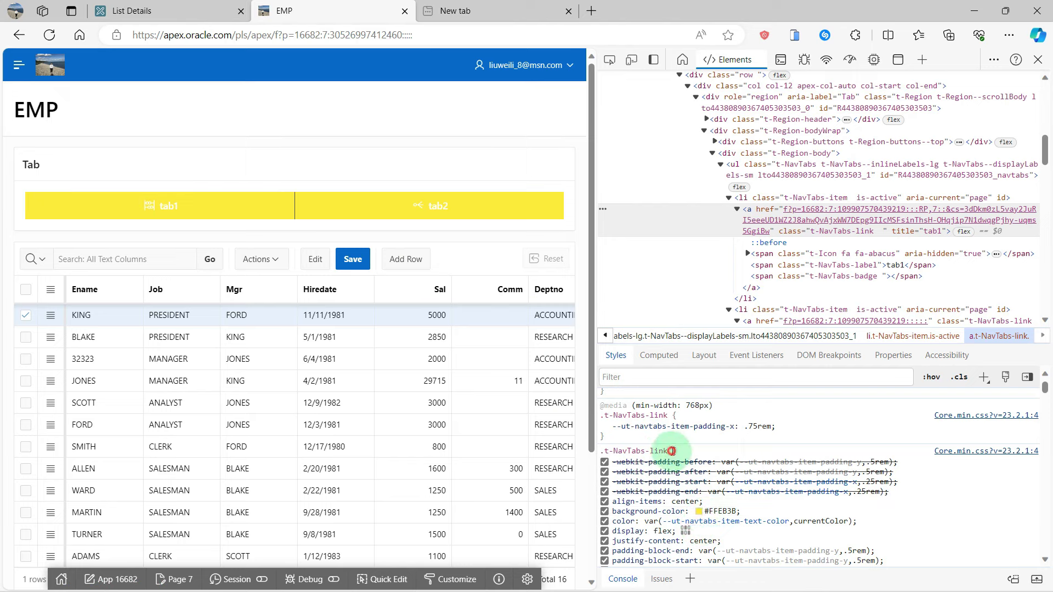
pyautogui.tripleClick(599, 450)
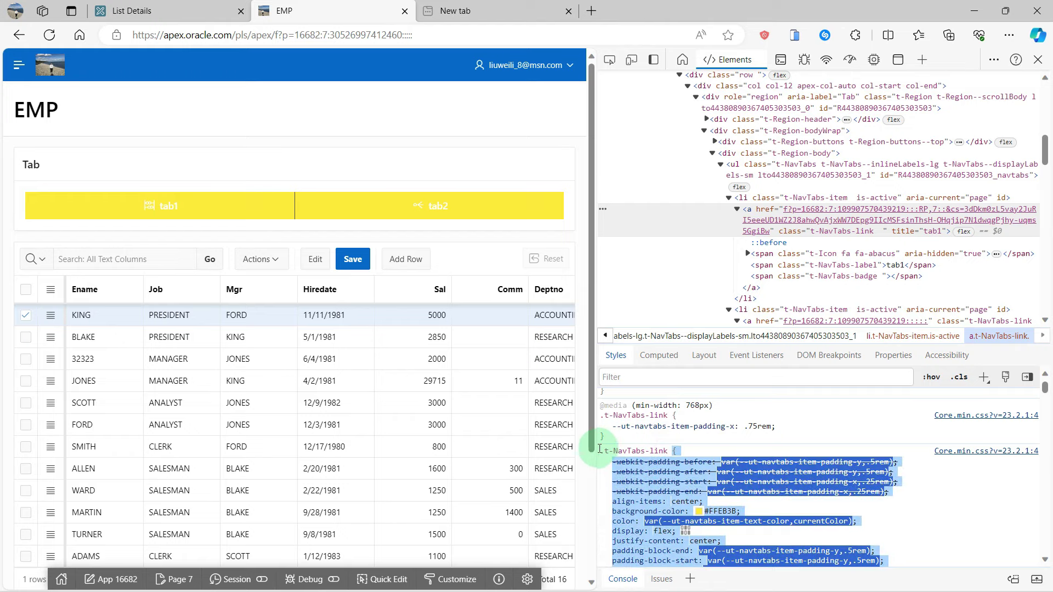
pyautogui.click(604, 449)
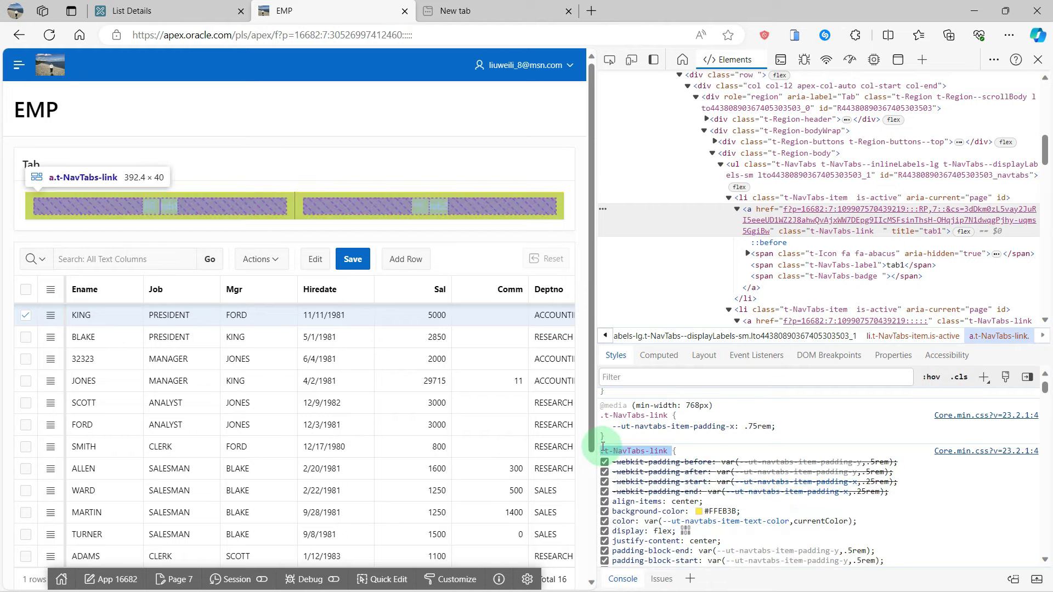
pyautogui.tripleClick(616, 450)
pyautogui.rightClick(615, 450)
pyautogui.click(616, 450)
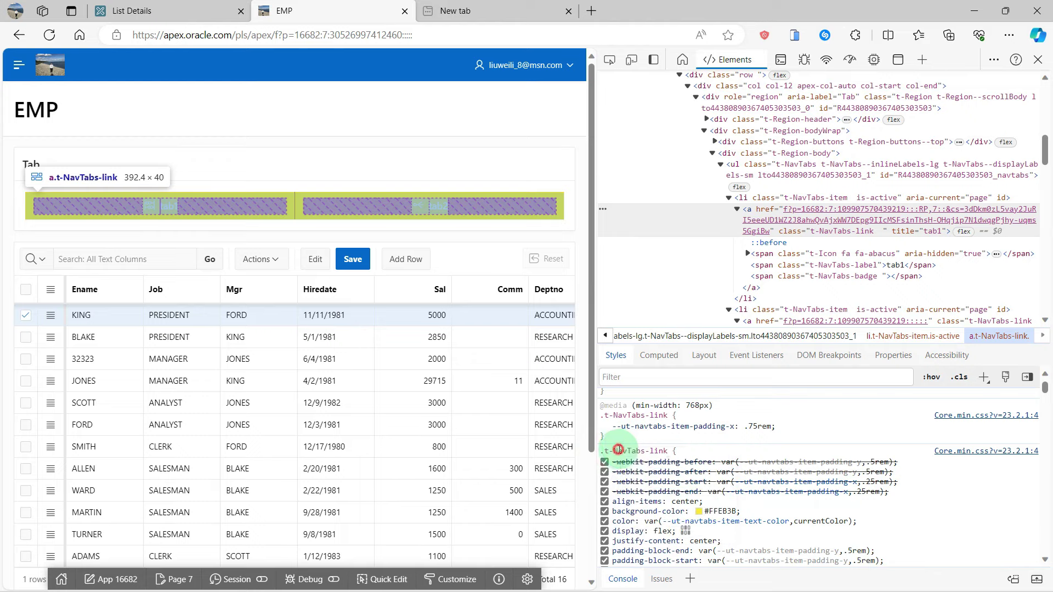
pyautogui.rightClick(647, 452)
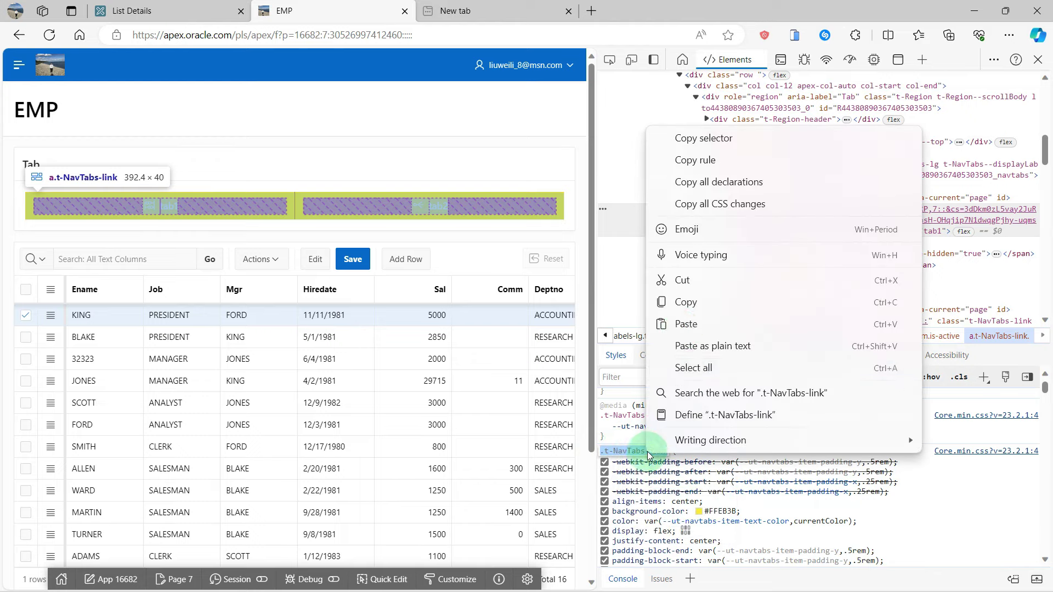
pyautogui.click(685, 303)
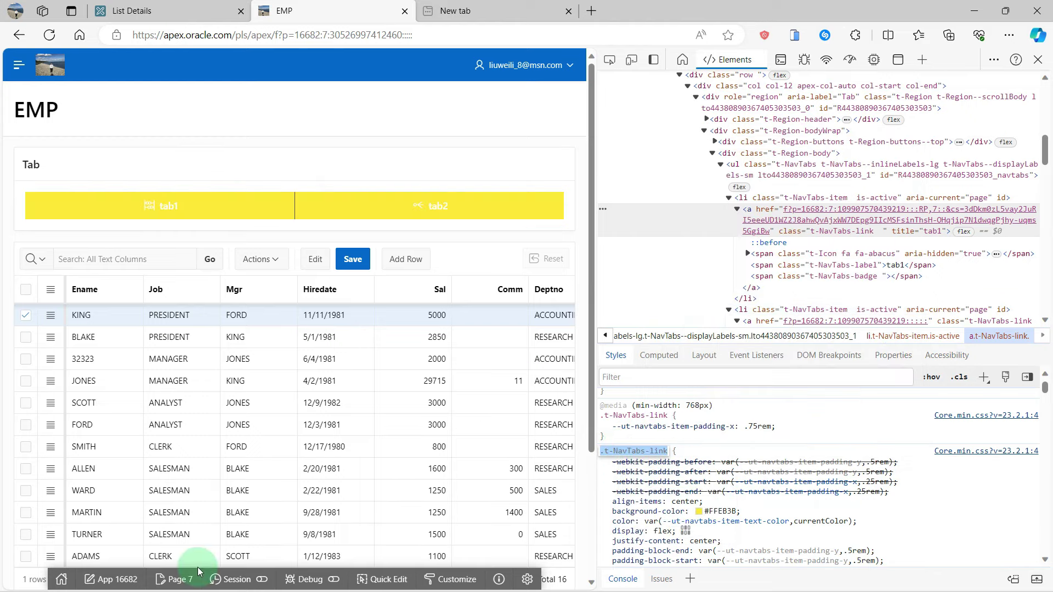
pyautogui.click(175, 581)
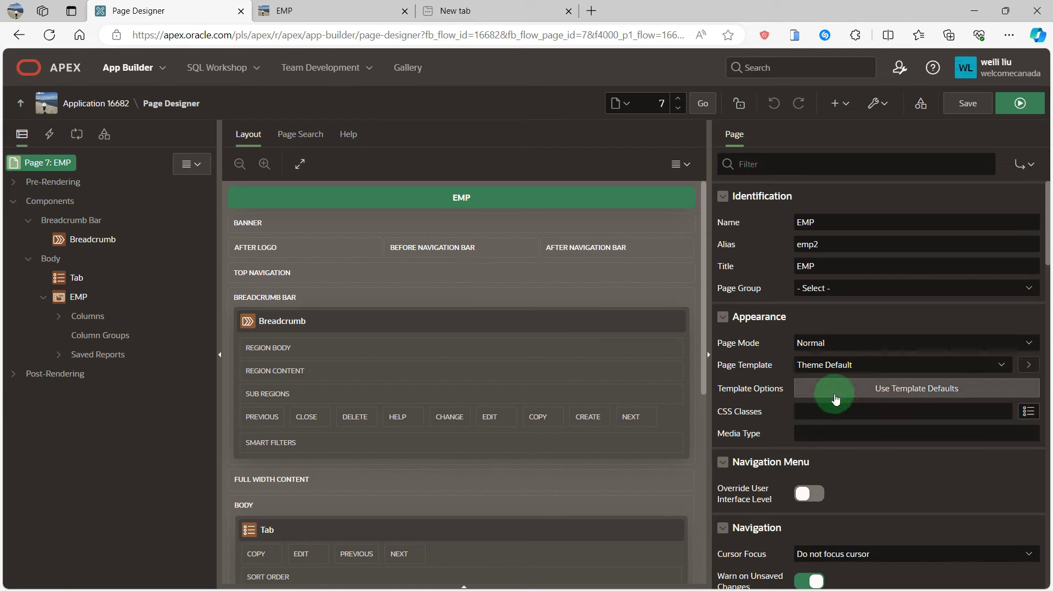
pyautogui.scroll(-3, 836, 400)
pyautogui.scroll(-2, 831, 425)
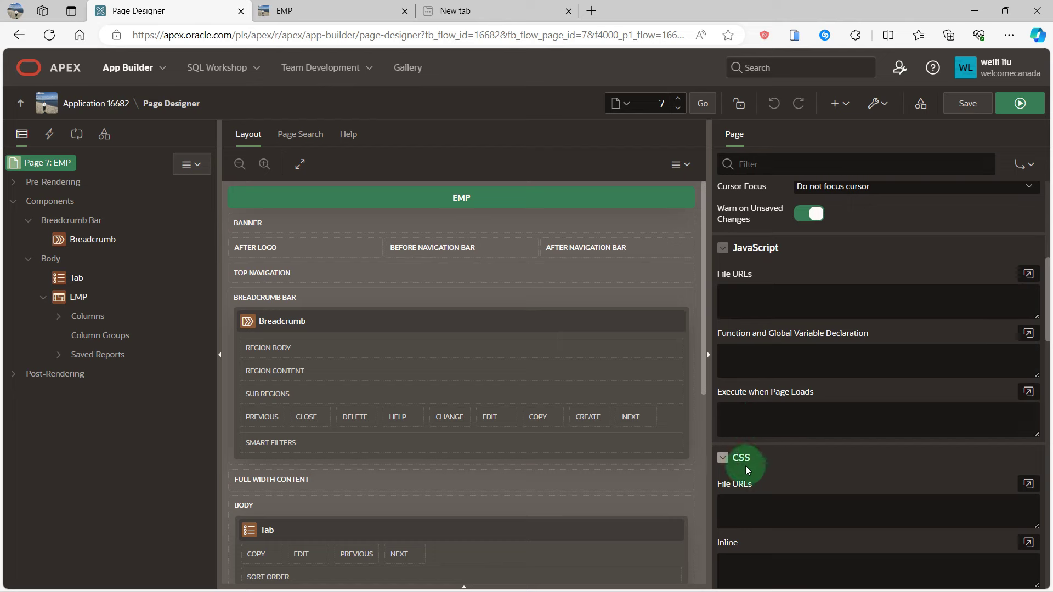
pyautogui.scroll(-2, 747, 470)
# Step: Enter .t-NavTabs-link{background-color:yellow} in page 7's Inline CSS
pyautogui.click(735, 448)
pyautogui.write('.t-NavTabs-link{background-color:yellow}')
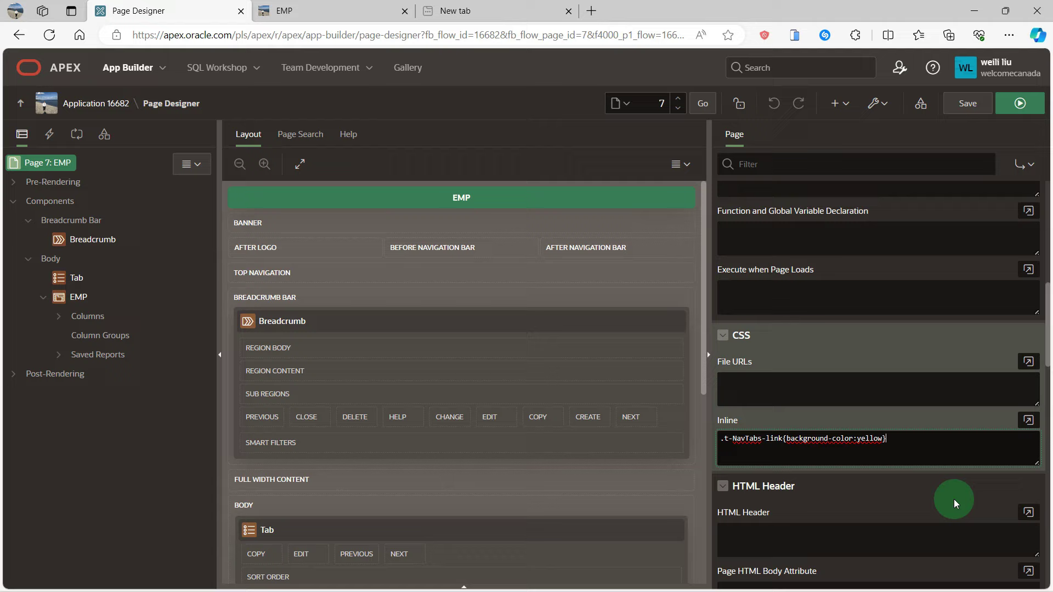
# Step: Save the yellow inline CSS, run page 7, and inspect the tab1 link
pyautogui.click(968, 104)
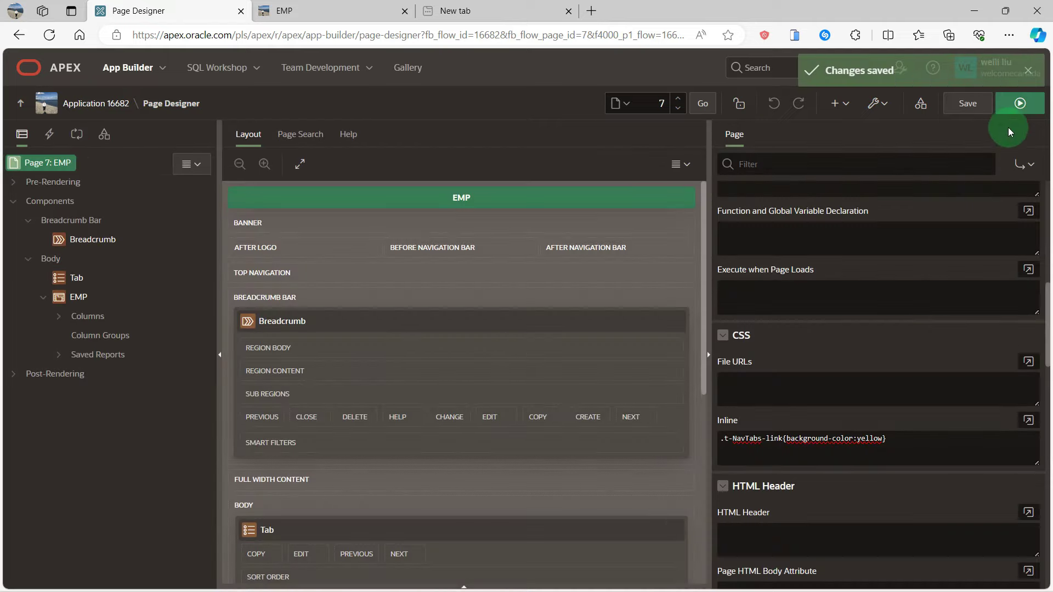
pyautogui.click(1020, 103)
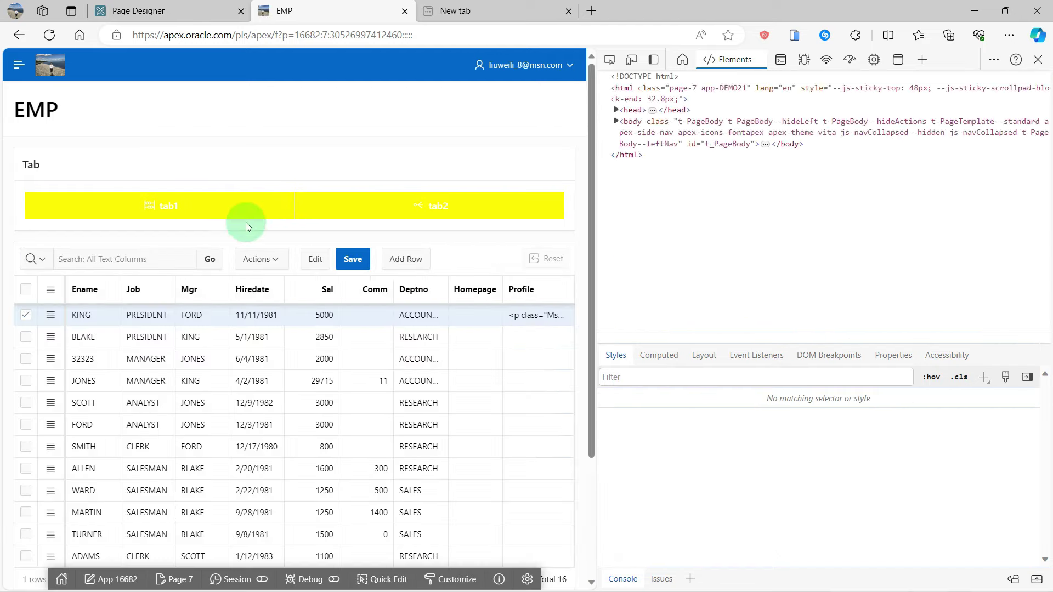
pyautogui.click(239, 216)
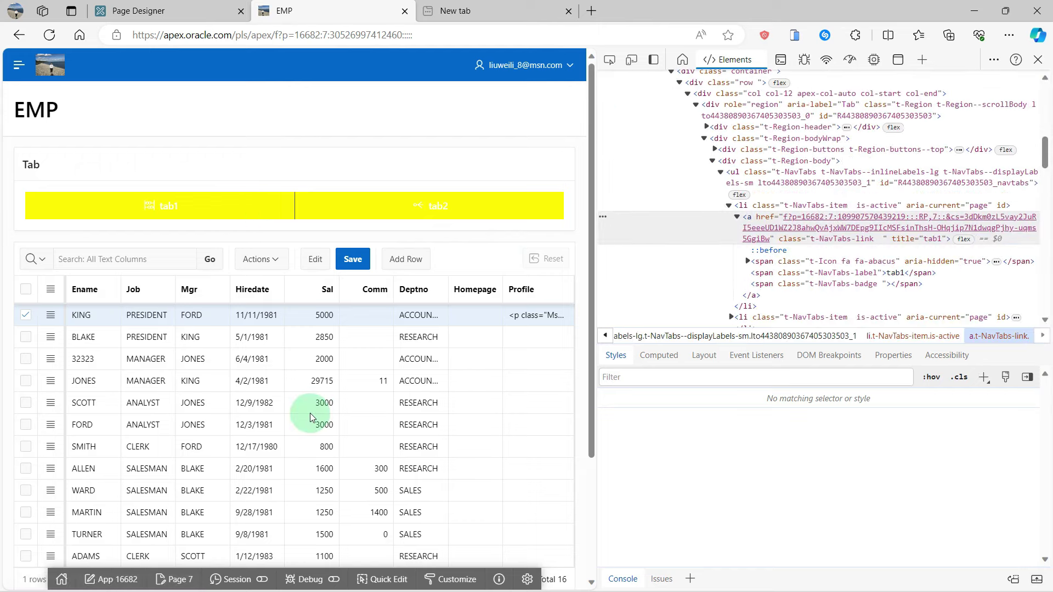
# Step: Change the inline CSS colour to red, save, rerun, and close DevTools
pyautogui.click(173, 581)
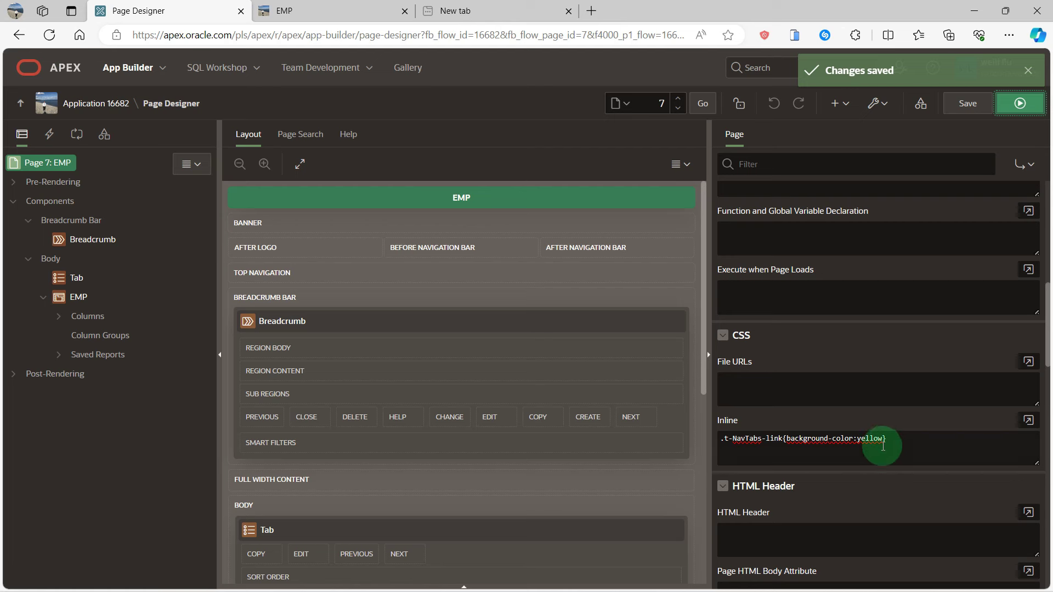
pyautogui.click(882, 441)
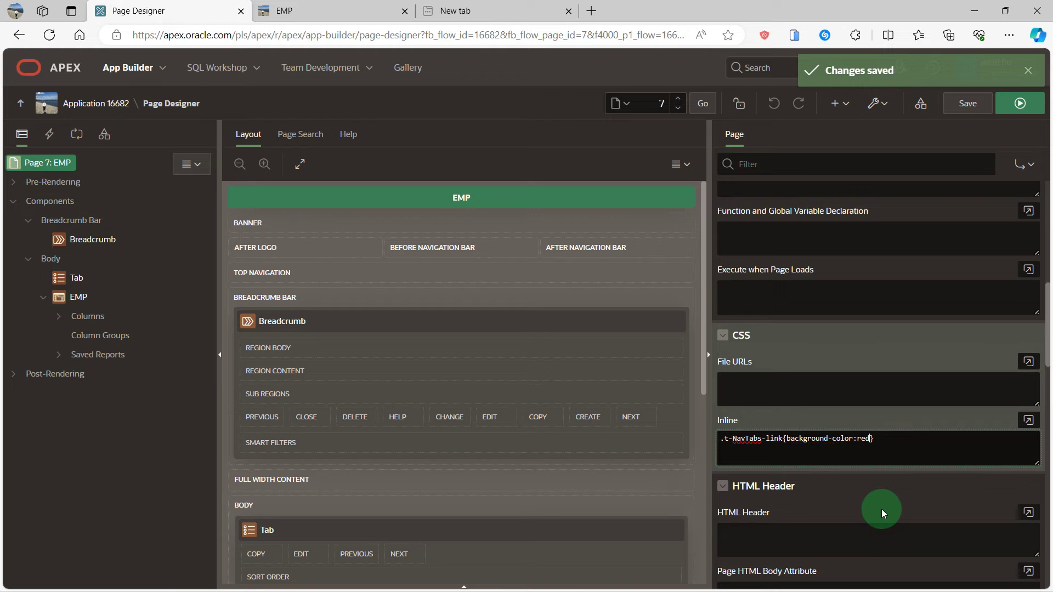
pyautogui.click(968, 104)
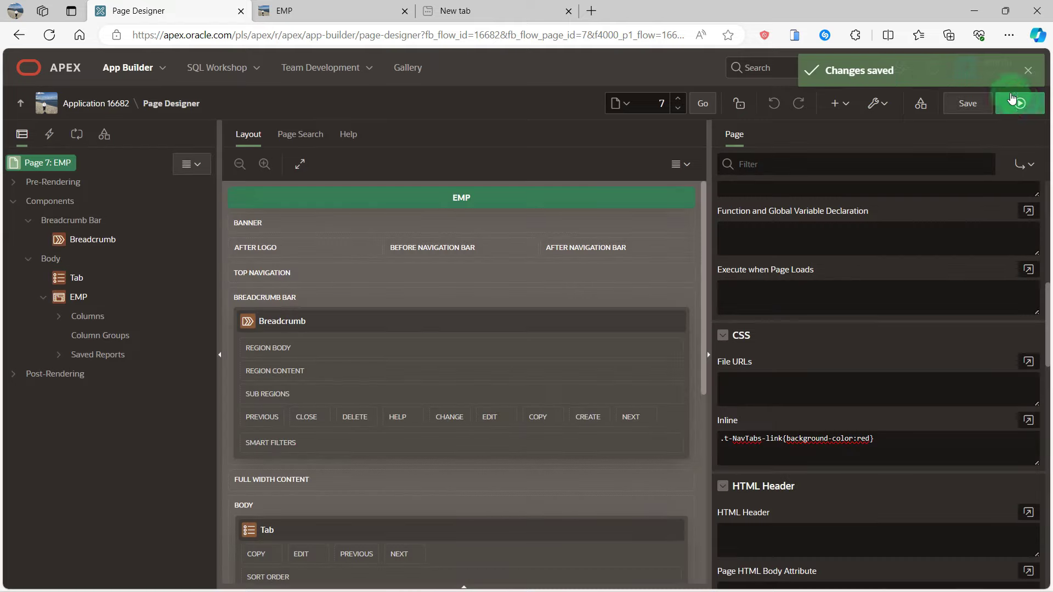
pyautogui.click(1019, 103)
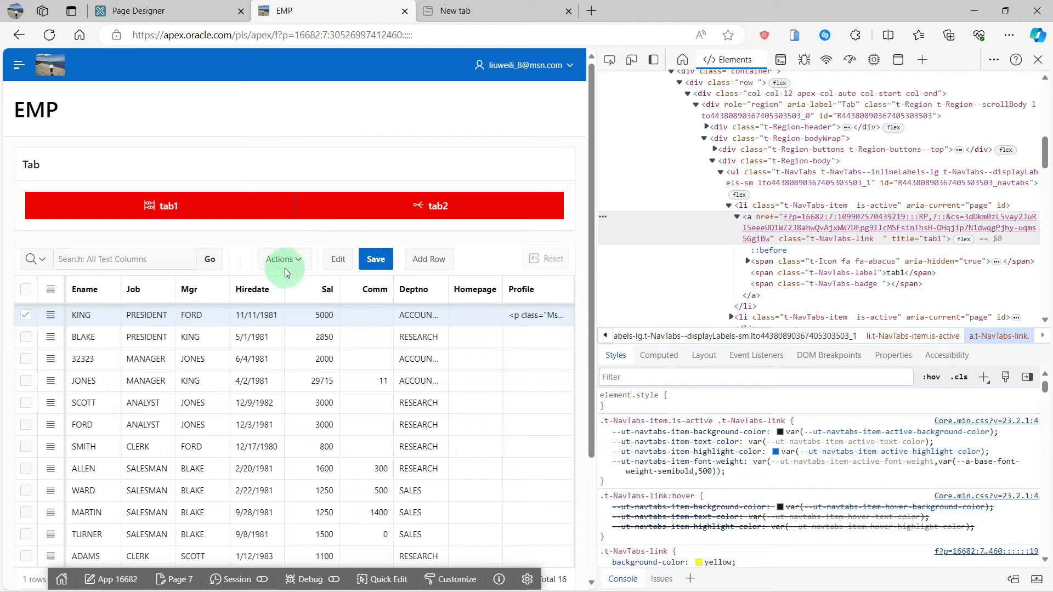
pyautogui.click(400, 210)
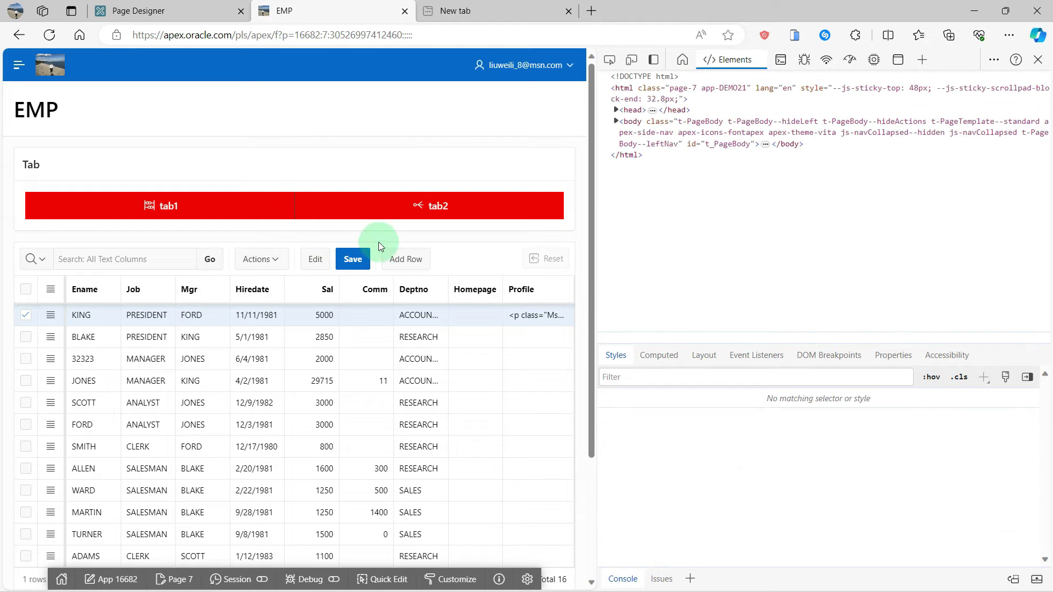
pyautogui.press('F12')
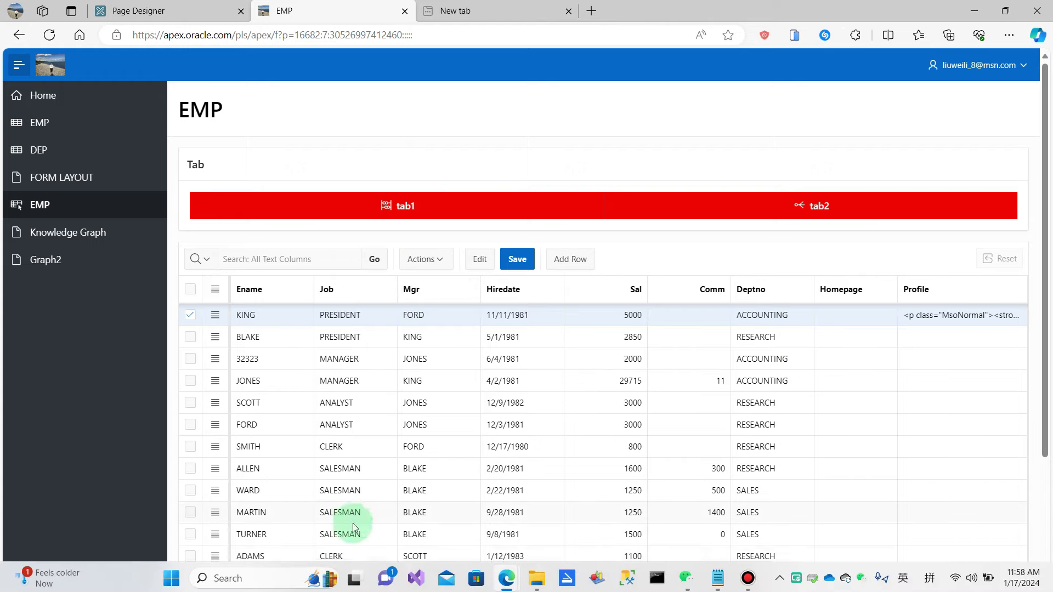
# Step: Open the Tabs list template under Shared Components > Templates and review its link markup
pyautogui.click(345, 580)
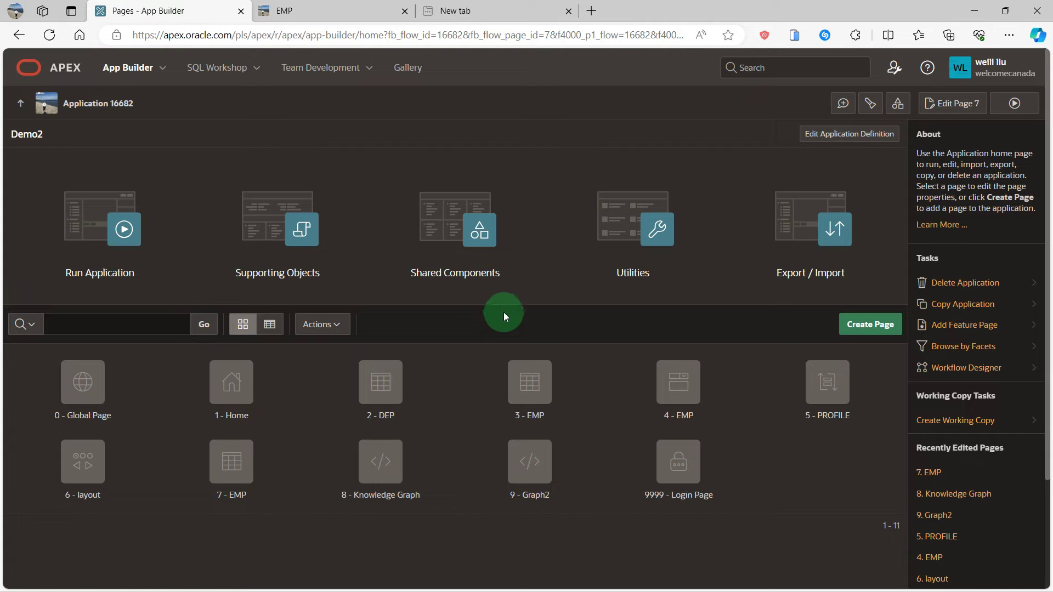
pyautogui.click(449, 231)
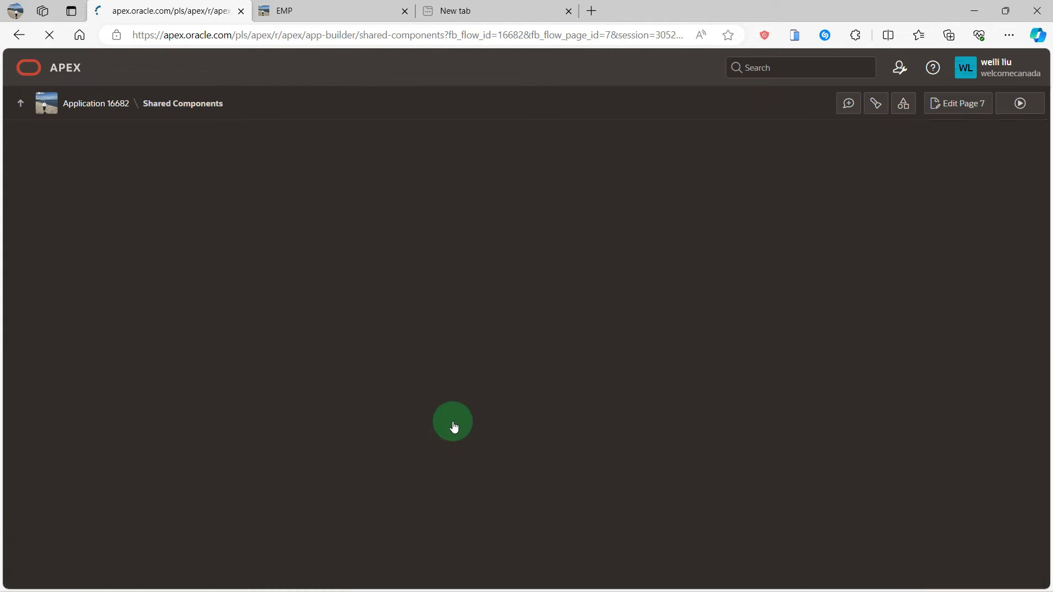
pyautogui.scroll(-2, 428, 412)
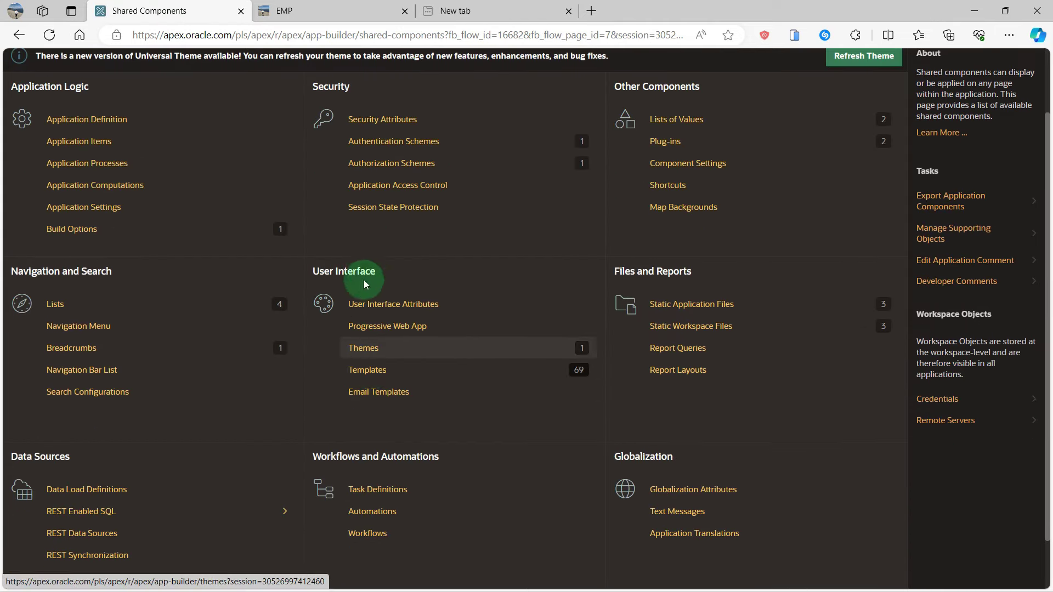
pyautogui.click(371, 380)
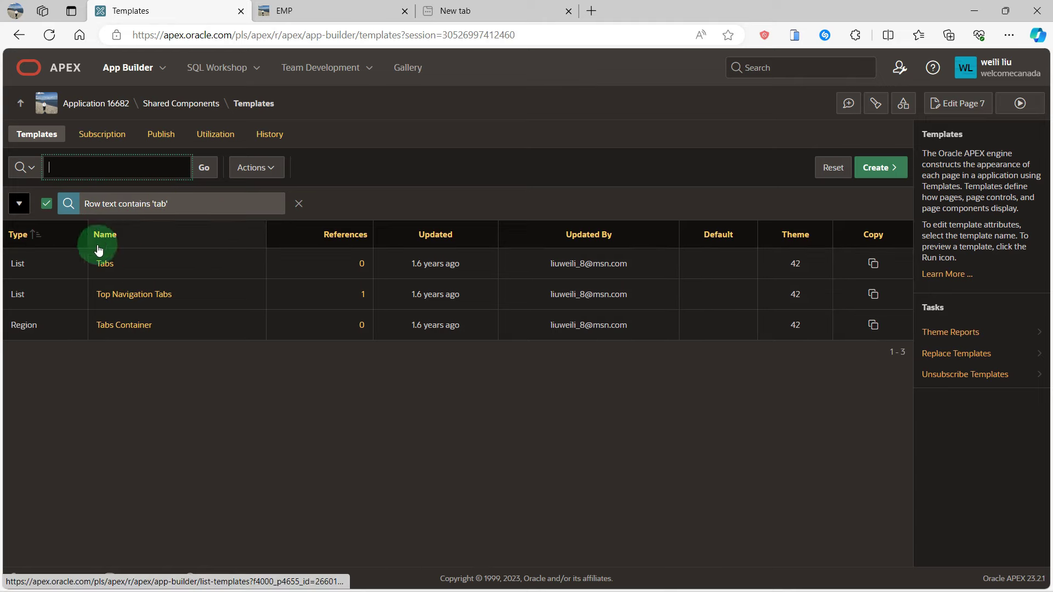
pyautogui.click(103, 267)
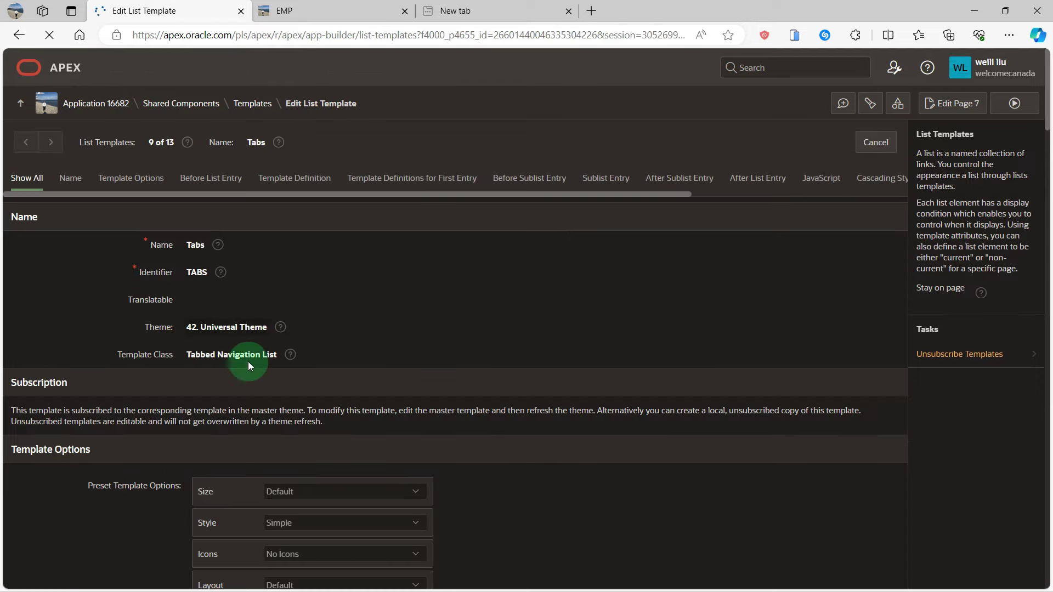
pyautogui.scroll(-2, 258, 375)
pyautogui.scroll(-4, 321, 408)
pyautogui.scroll(-2, 318, 405)
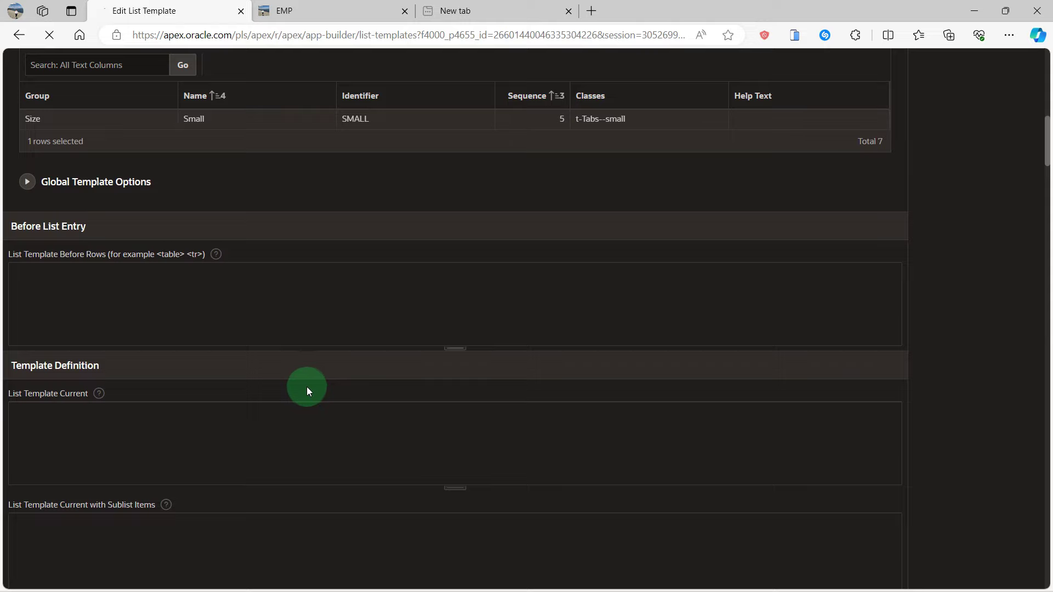
pyautogui.scroll(-3, 307, 389)
pyautogui.scroll(-2, 294, 390)
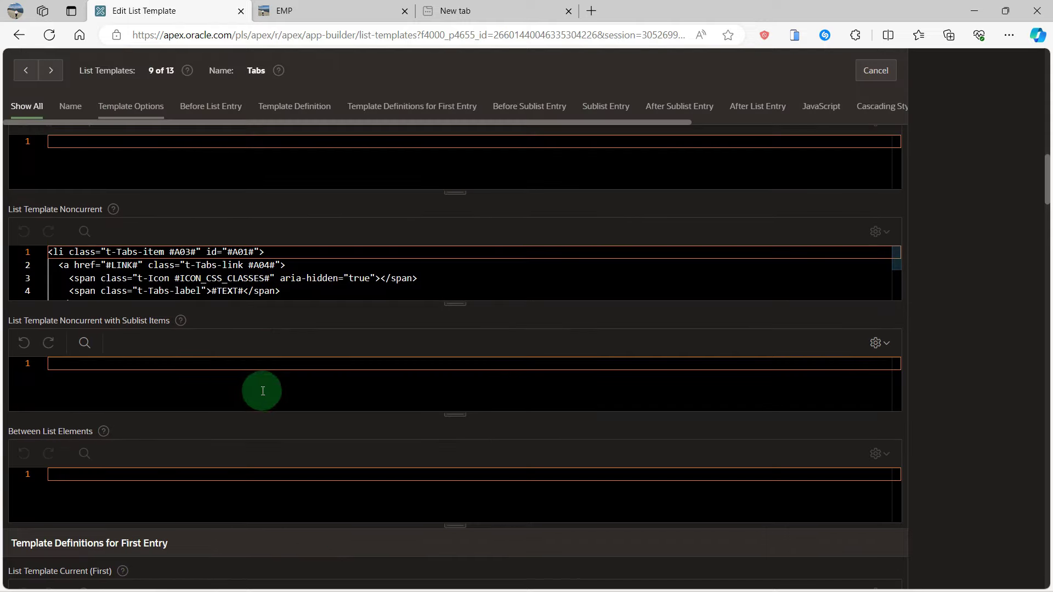
pyautogui.scroll(-3, 264, 392)
pyautogui.scroll(3, 245, 291)
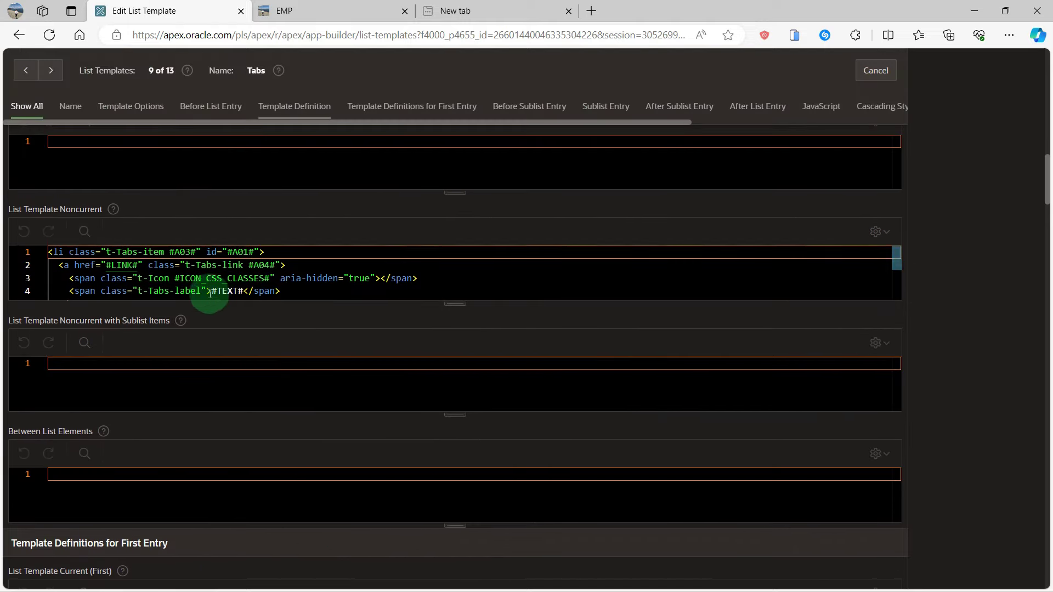
pyautogui.click(222, 265)
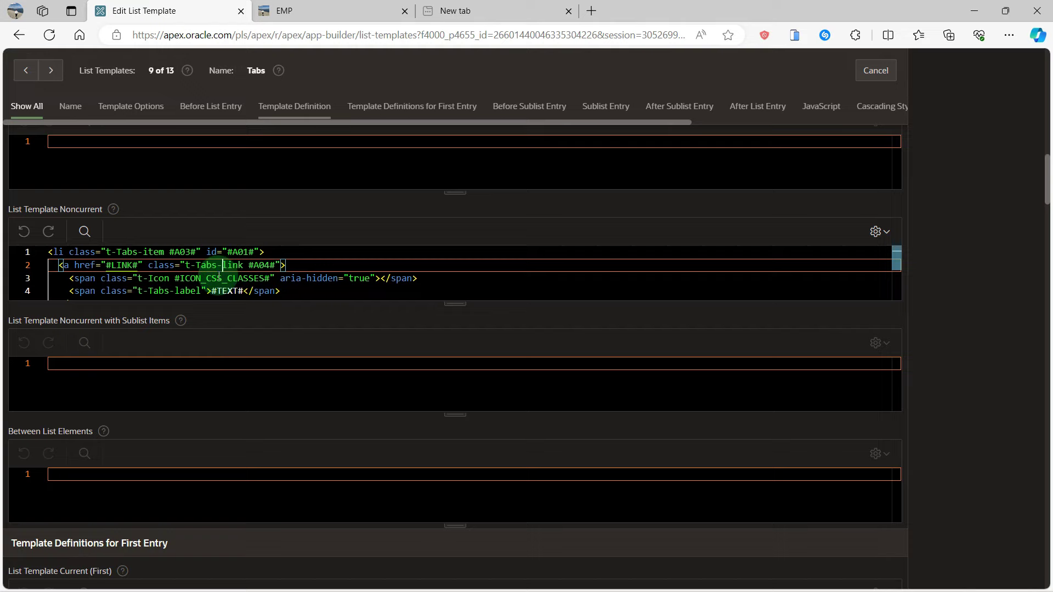
pyautogui.scroll(5, 355, 384)
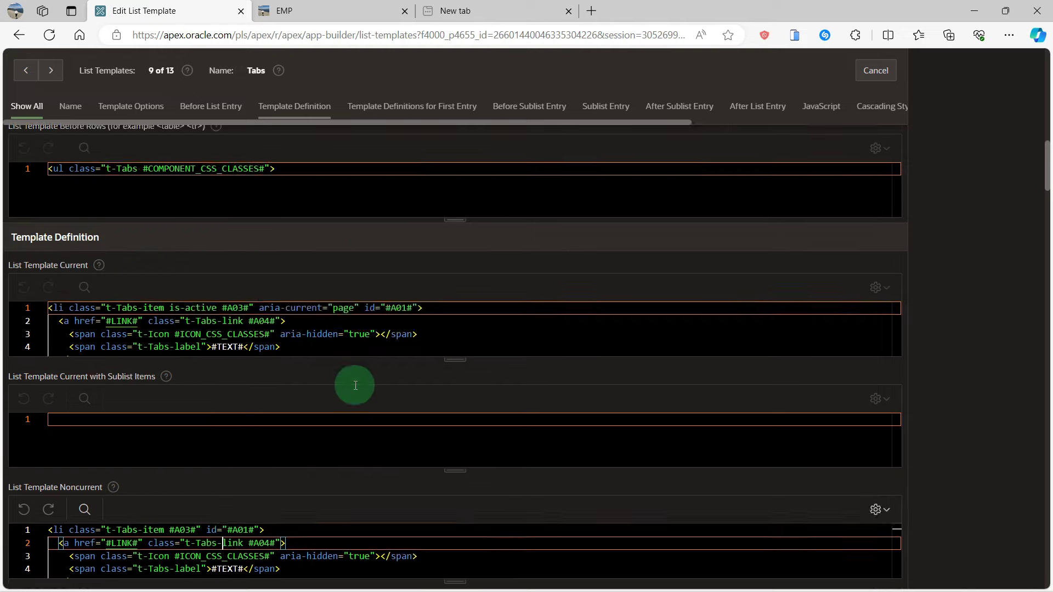
pyautogui.scroll(5, 353, 385)
pyautogui.scroll(5, 354, 384)
pyautogui.scroll(1, 350, 388)
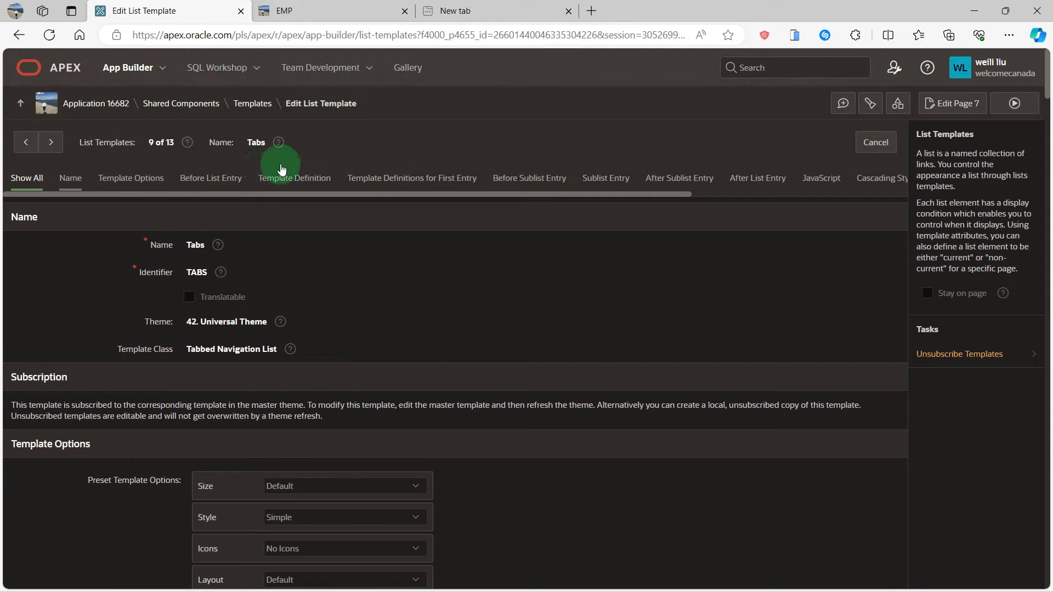
# Step: Set Link Class tab1_link on change_tab_color's tab1 entry and apply changes
pyautogui.click(180, 103)
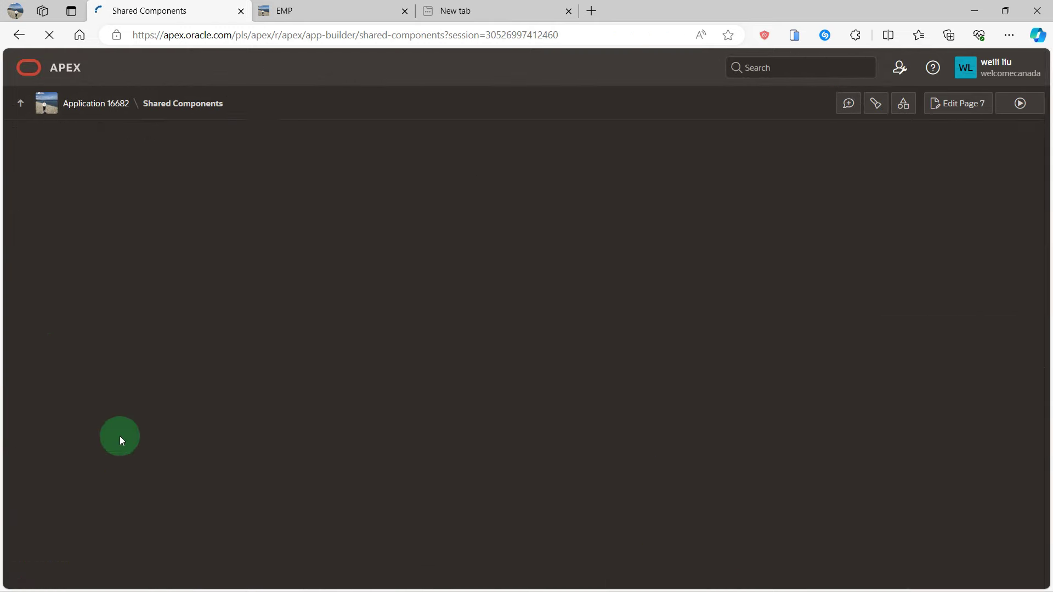
pyautogui.click(59, 392)
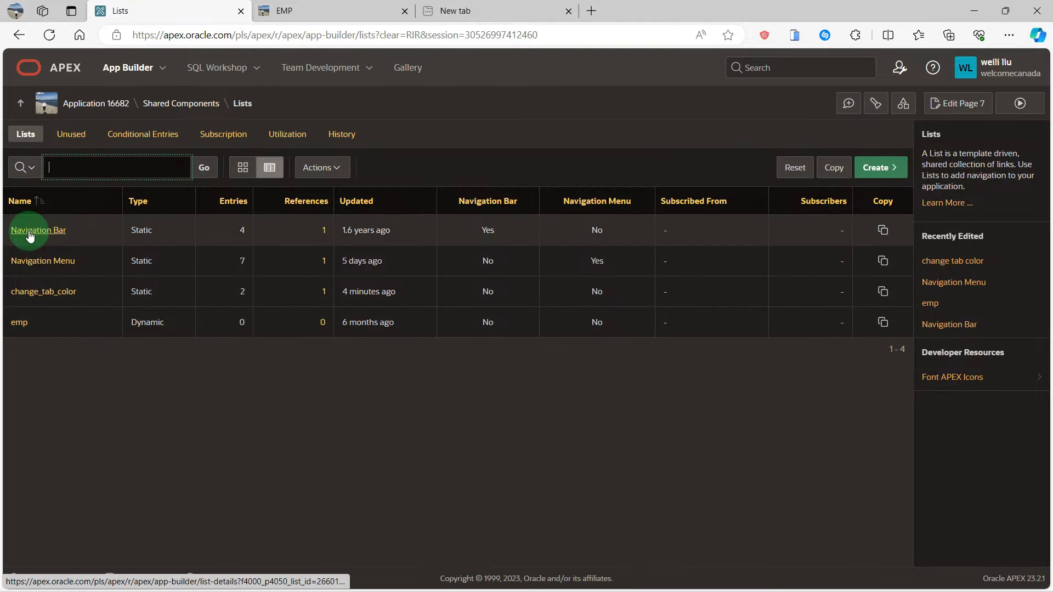
pyautogui.click(35, 293)
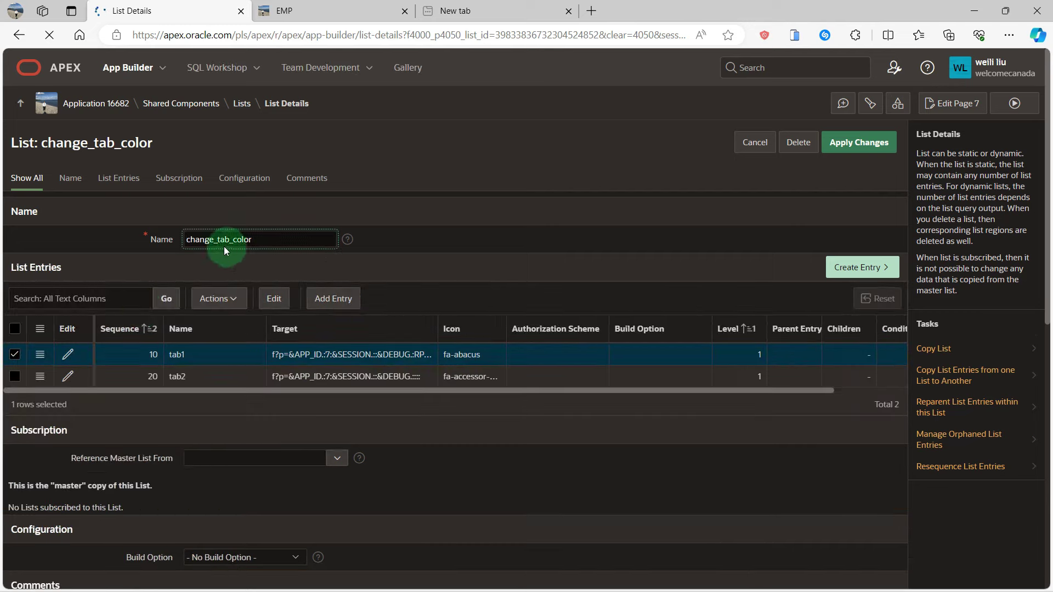
pyautogui.scroll(-1, 107, 301)
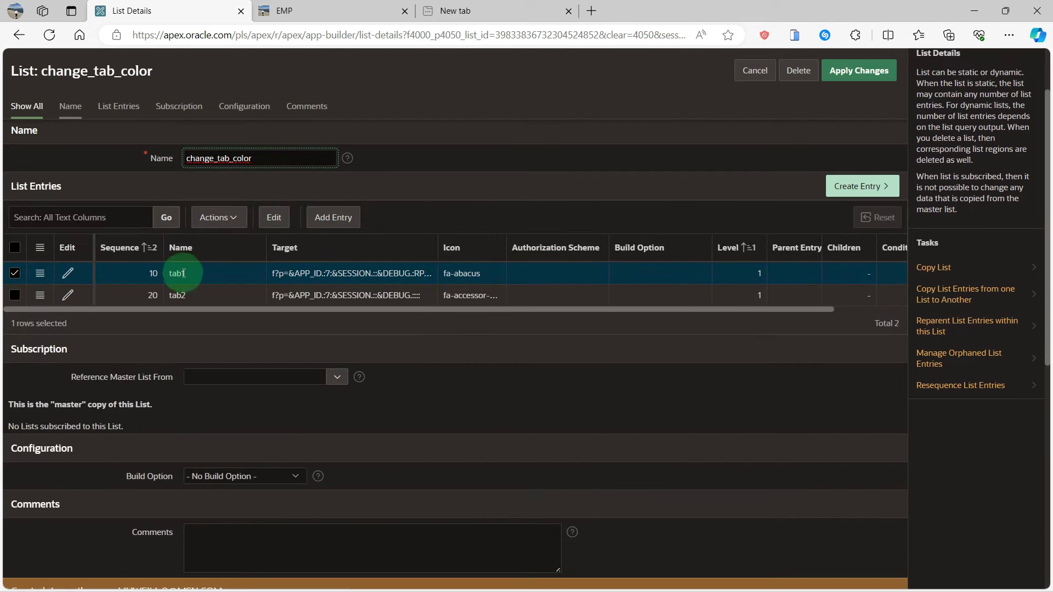
pyautogui.click(68, 276)
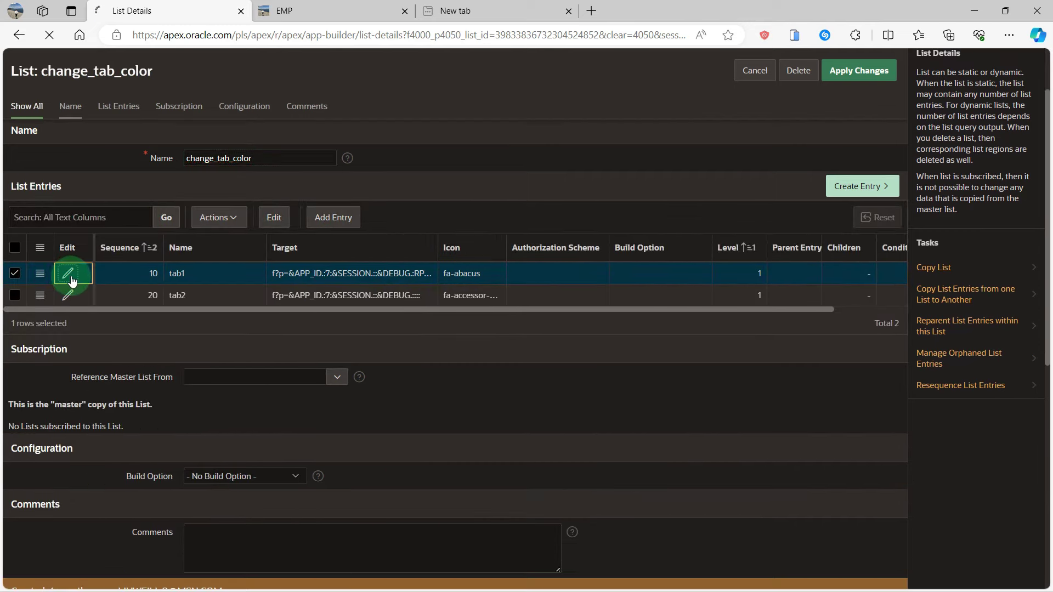
pyautogui.scroll(-4, 364, 392)
pyautogui.scroll(-10, 395, 413)
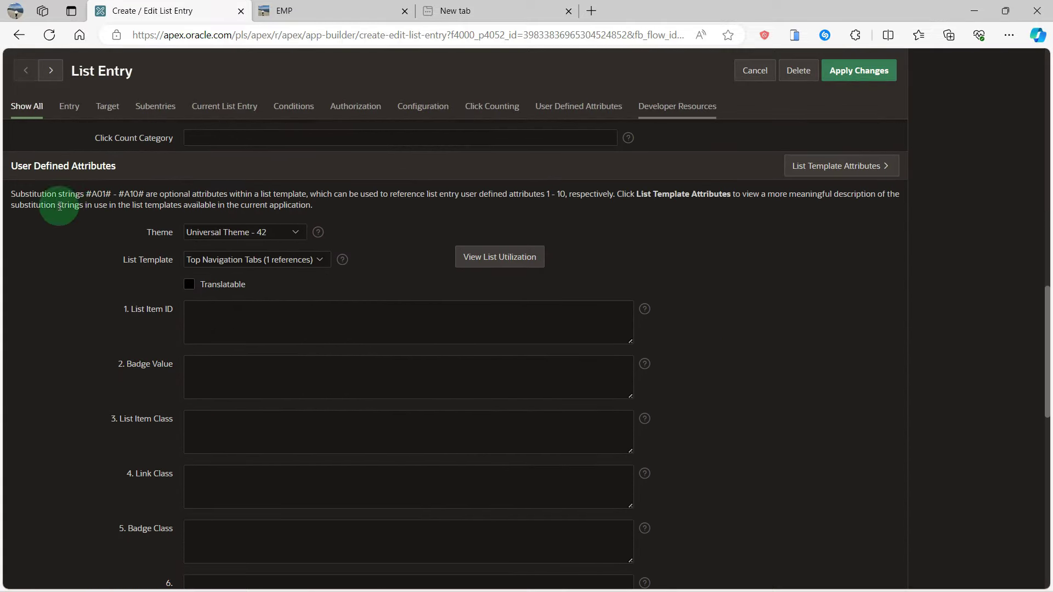
pyautogui.scroll(-4, 278, 414)
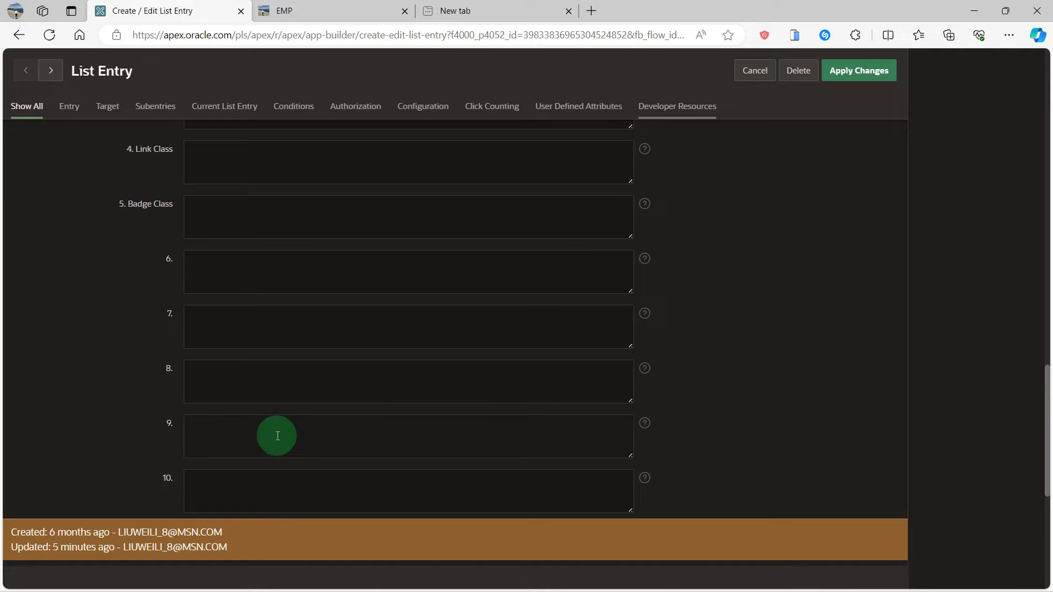
pyautogui.scroll(5, 226, 297)
pyautogui.scroll(-2, 218, 371)
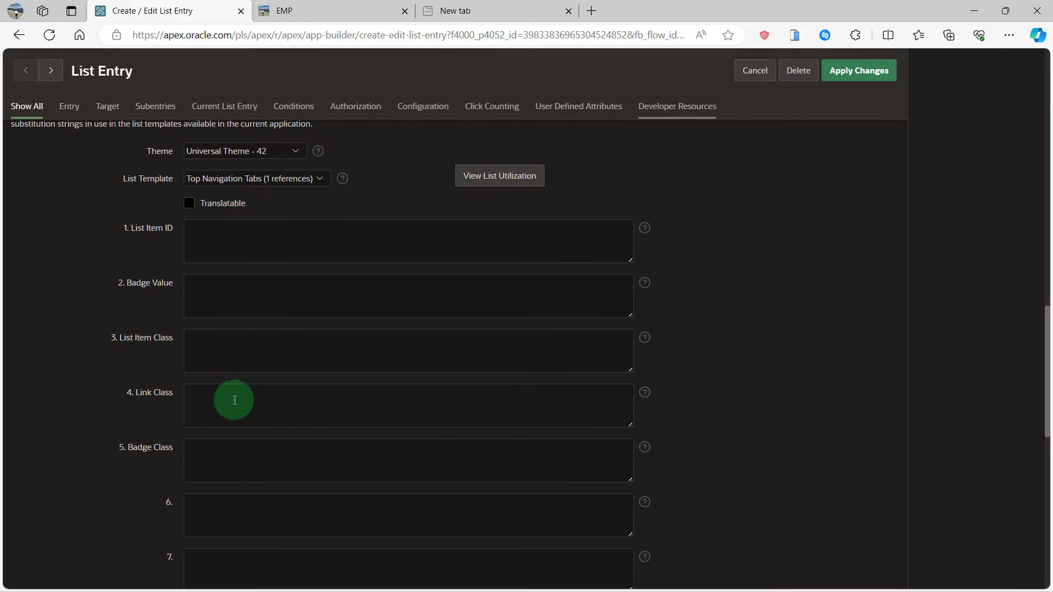
pyautogui.scroll(1, 230, 404)
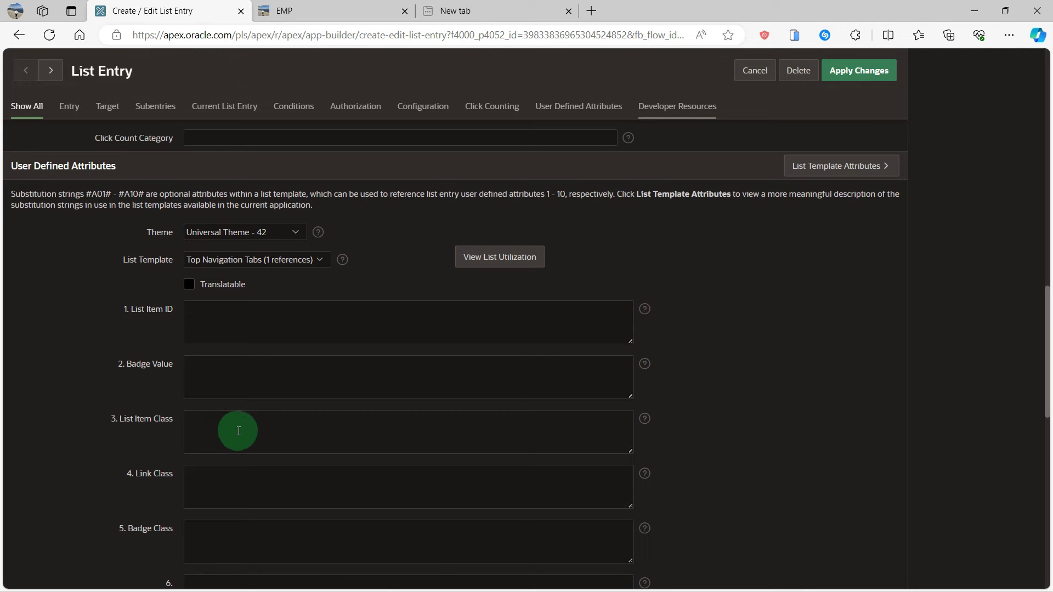
pyautogui.click(202, 482)
pyautogui.write('tab1_link')
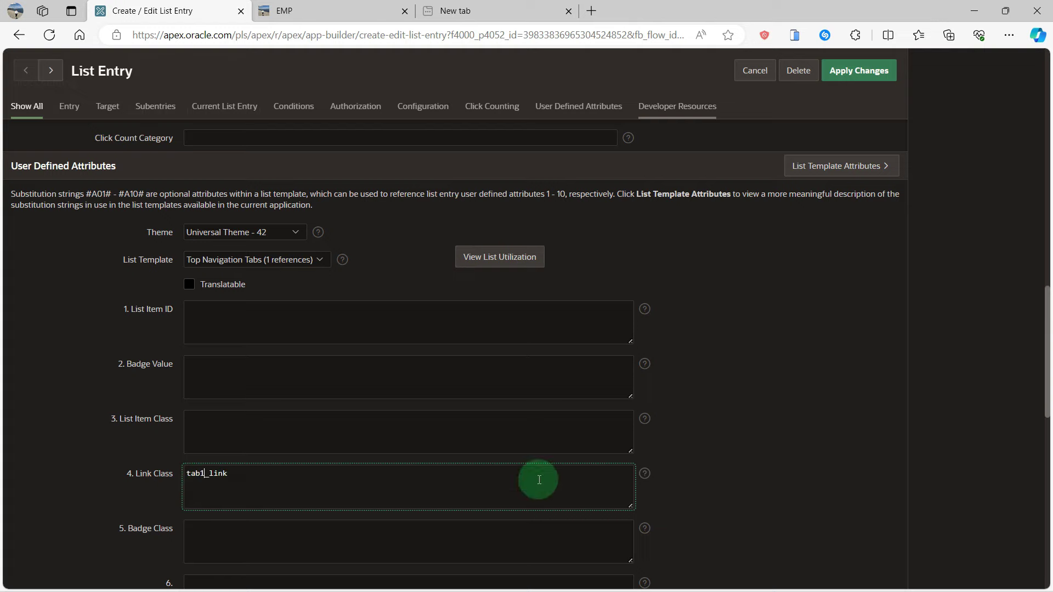
pyautogui.scroll(4, 829, 285)
pyautogui.click(856, 81)
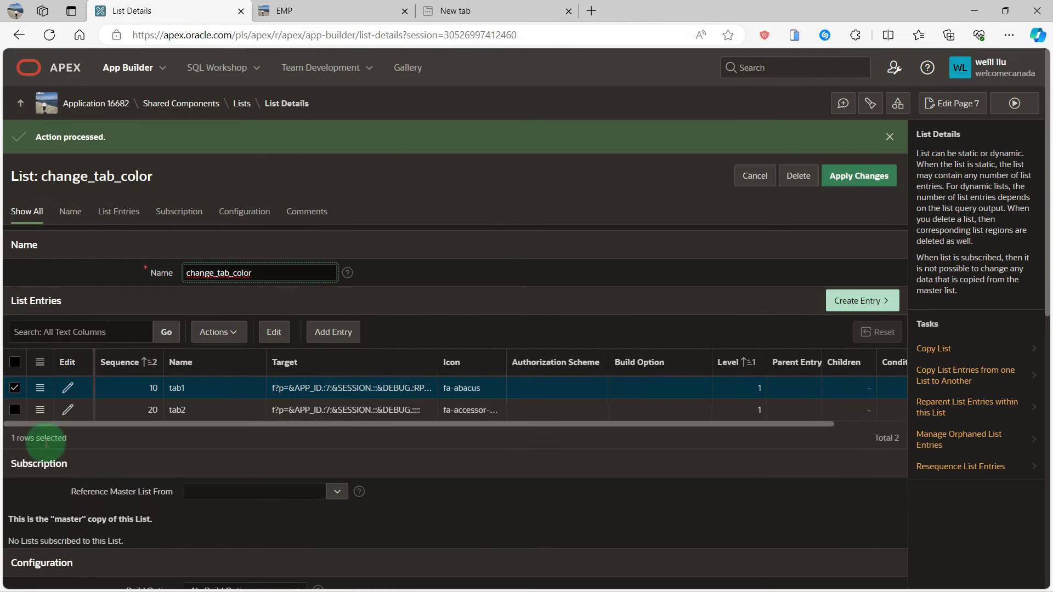
# Step: Set the tab2 entry's Link Class to tab2_link and apply changes
pyautogui.click(67, 410)
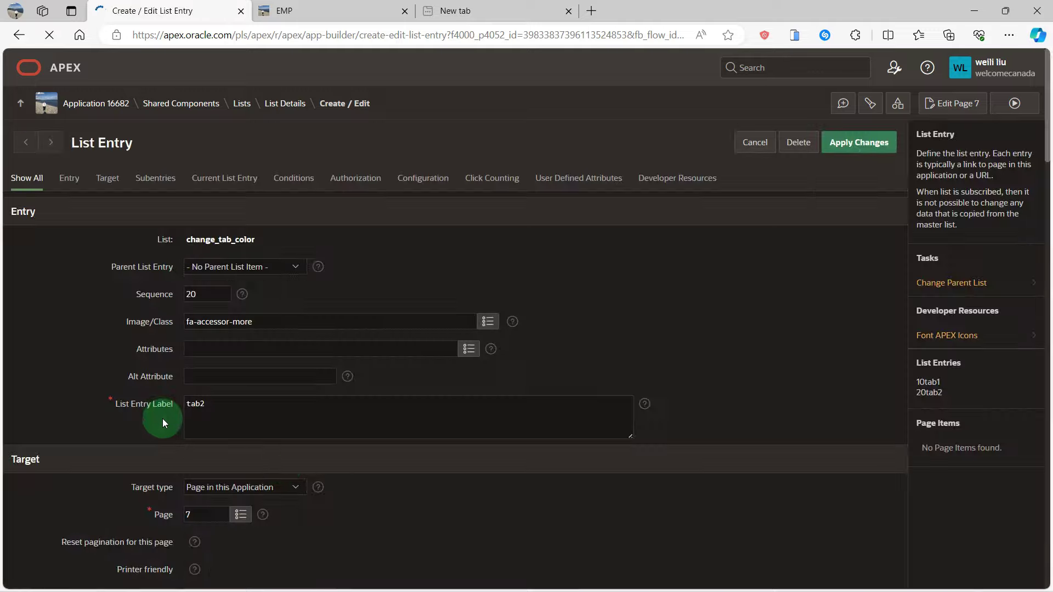
pyautogui.scroll(-4, 296, 470)
pyautogui.scroll(-5, 299, 472)
pyautogui.scroll(-4, 280, 485)
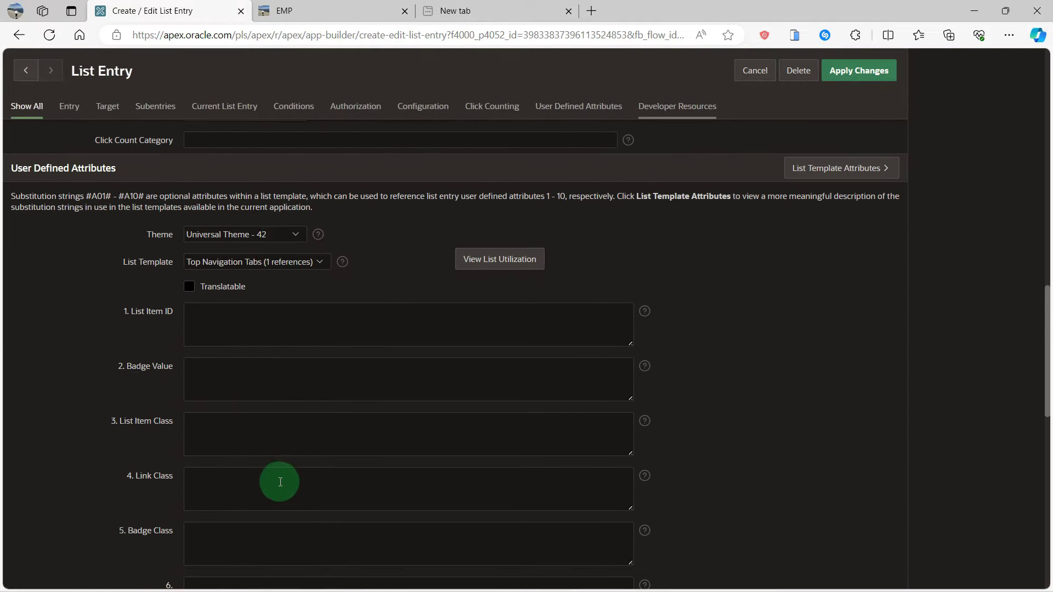
pyautogui.scroll(-2, 281, 480)
pyautogui.click(210, 318)
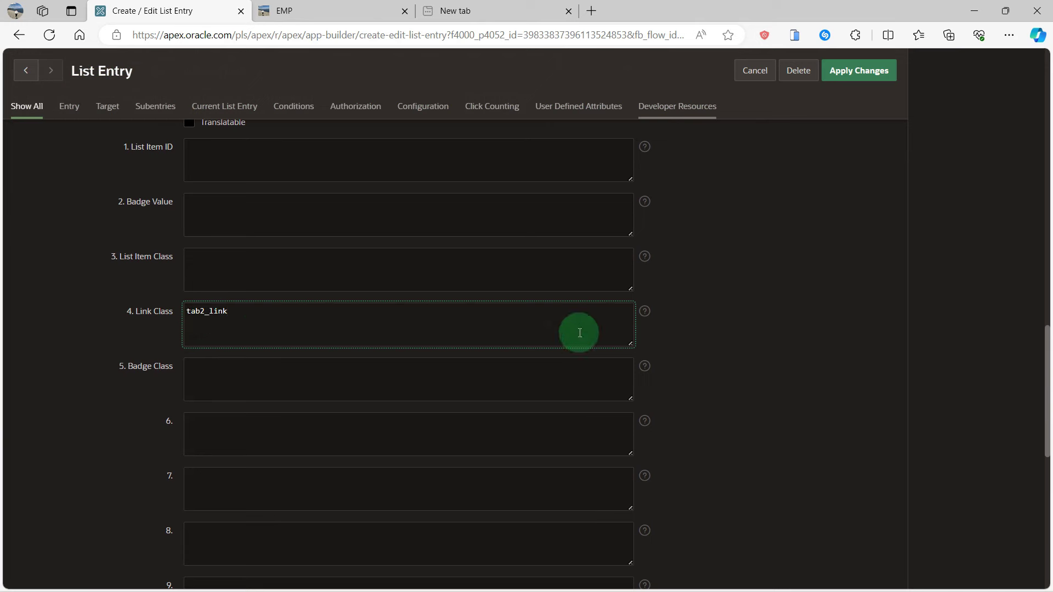
pyautogui.scroll(3, 790, 226)
pyautogui.scroll(2, 823, 165)
pyautogui.click(858, 71)
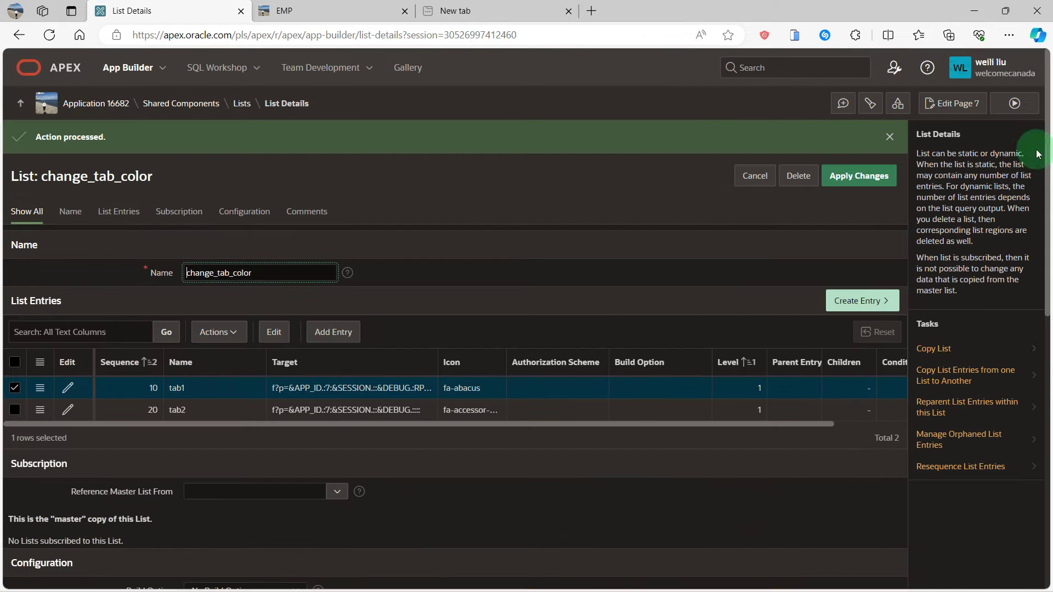
# Step: Run page 7, see both tabs still red, and return to Page Designer for page 7
pyautogui.click(1014, 105)
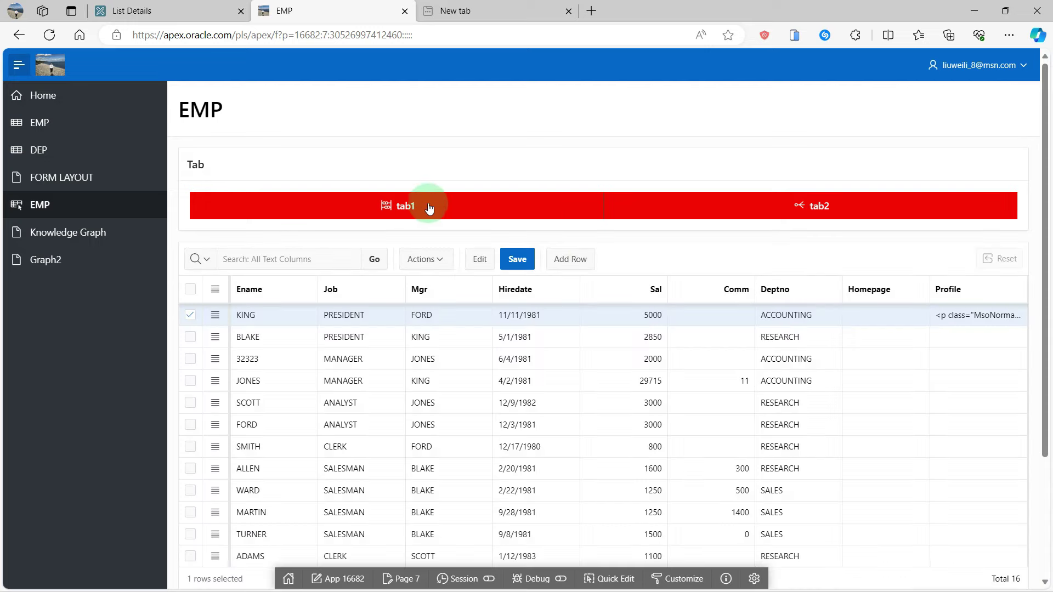
pyautogui.click(429, 209)
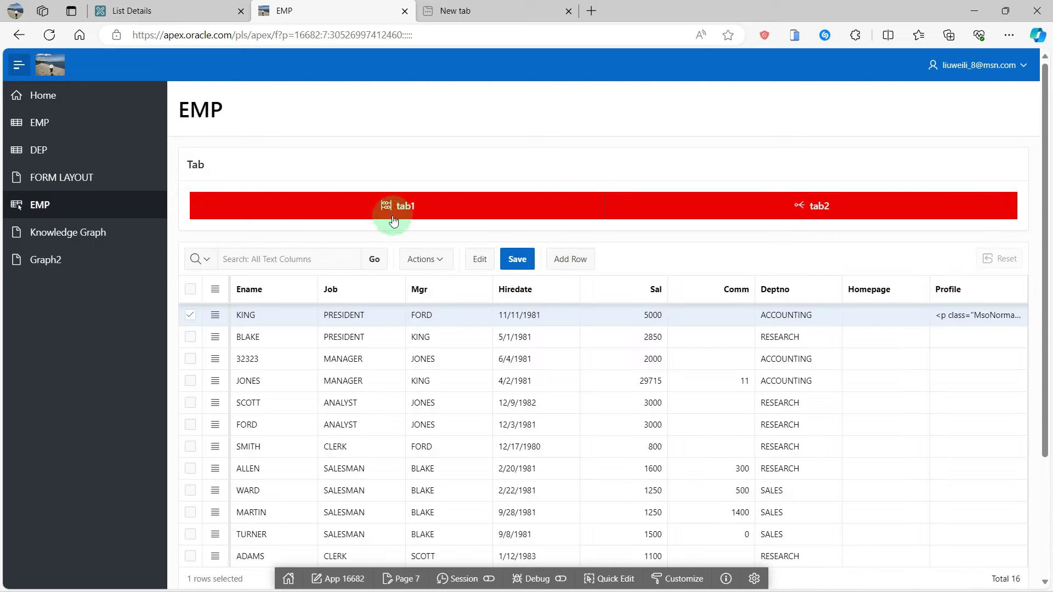
pyautogui.click(408, 579)
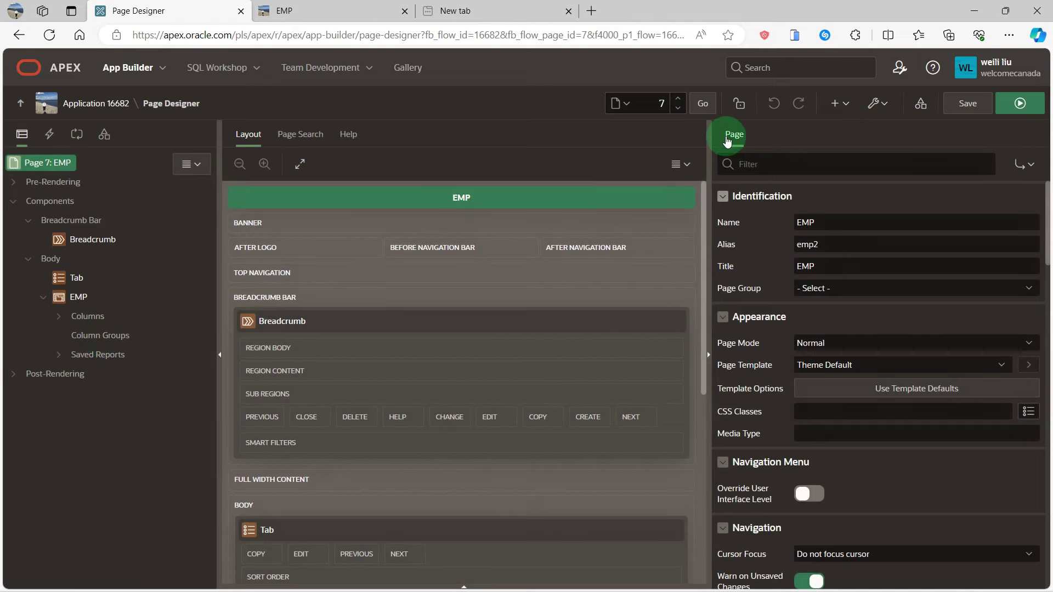
pyautogui.scroll(-2, 915, 414)
pyautogui.scroll(-3, 881, 452)
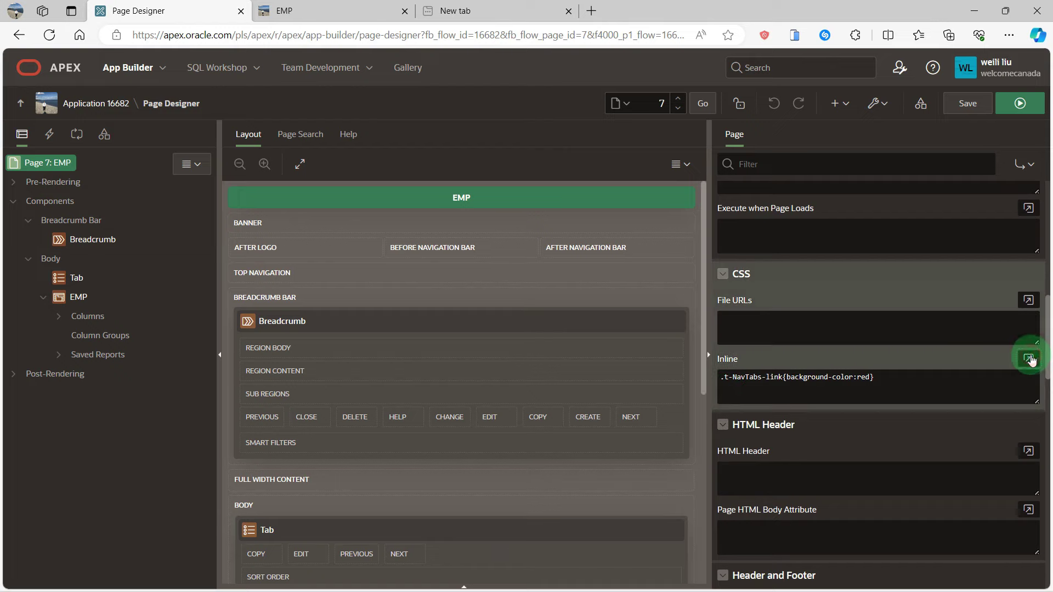
# Step: Change the inline CSS rule's selector to target .tab1_link
pyautogui.click(1029, 359)
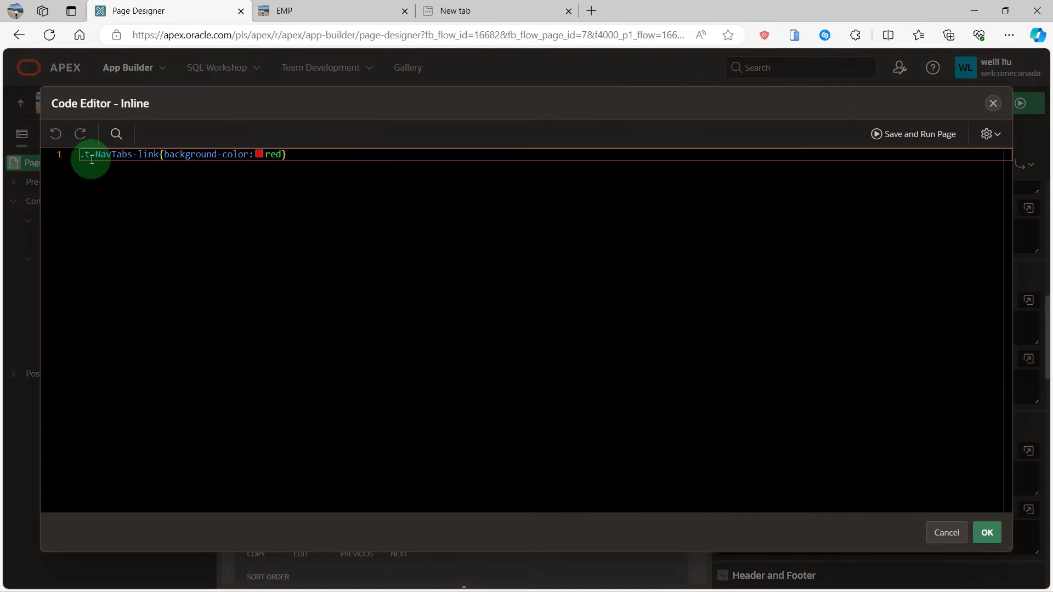
pyautogui.moveTo(90, 156); pyautogui.dragTo(153, 157)
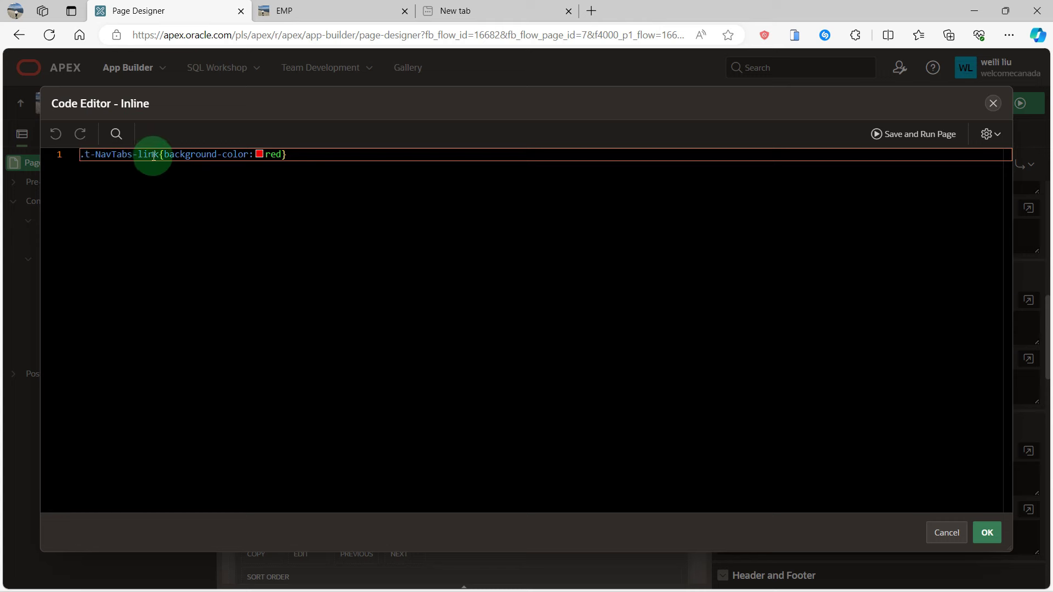
pyautogui.moveTo(124, 155)
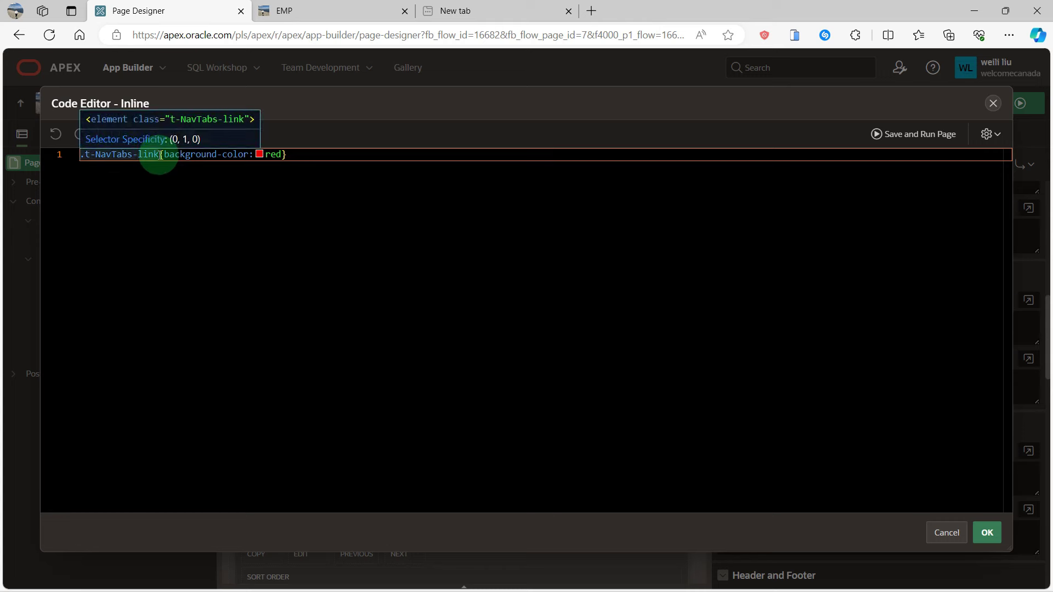
pyautogui.click(161, 155)
pyautogui.write('link.tab1_')
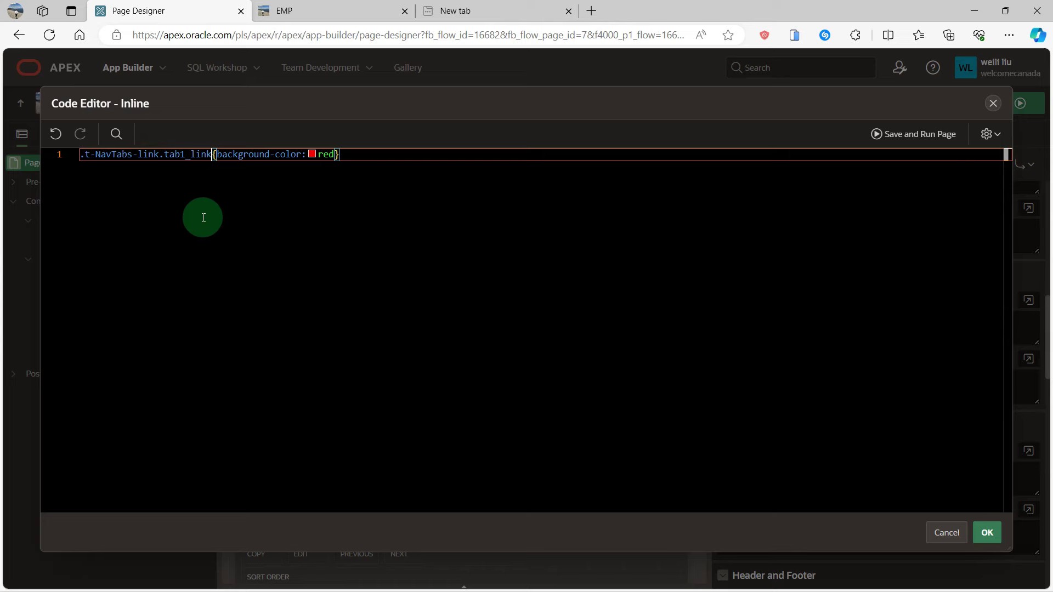
pyautogui.click(987, 533)
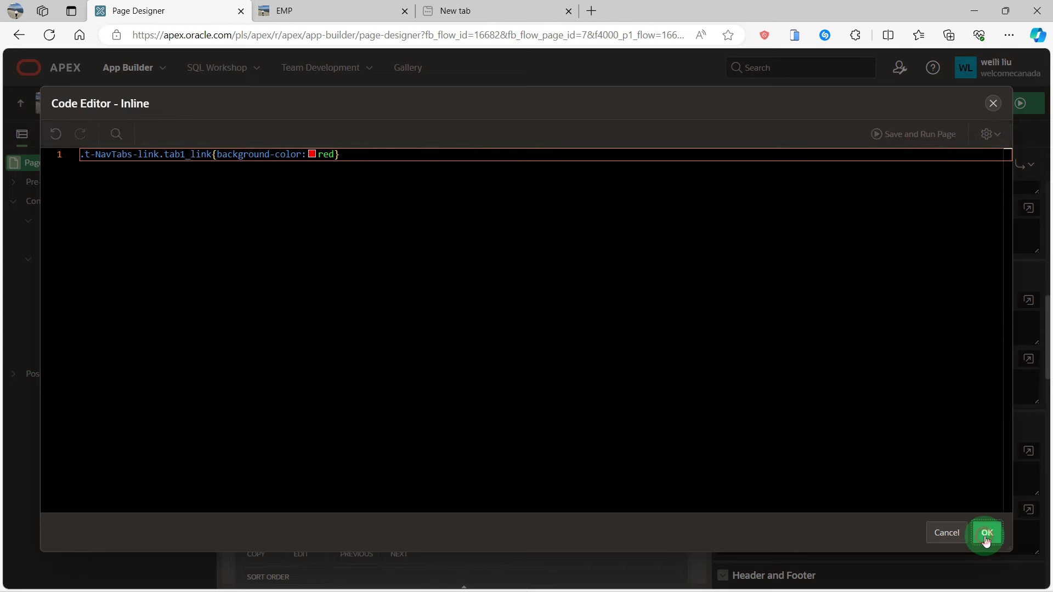
# Step: Duplicate the tab1_link CSS rule onto a second line of the inline CSS
pyautogui.click(1027, 361)
pyautogui.press('Return')
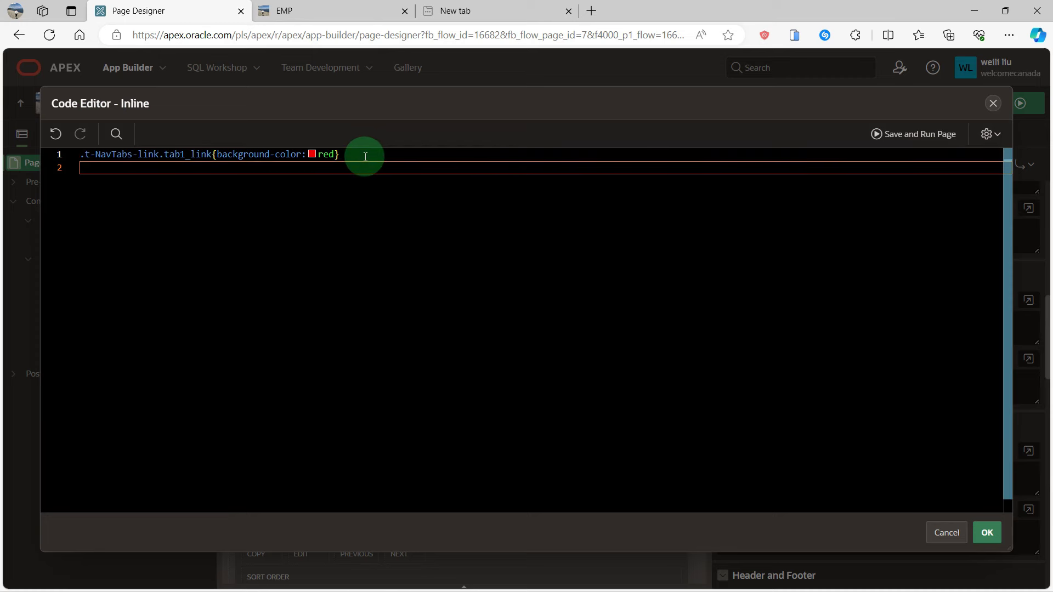
pyautogui.click(356, 157)
pyautogui.tripleClick(83, 154)
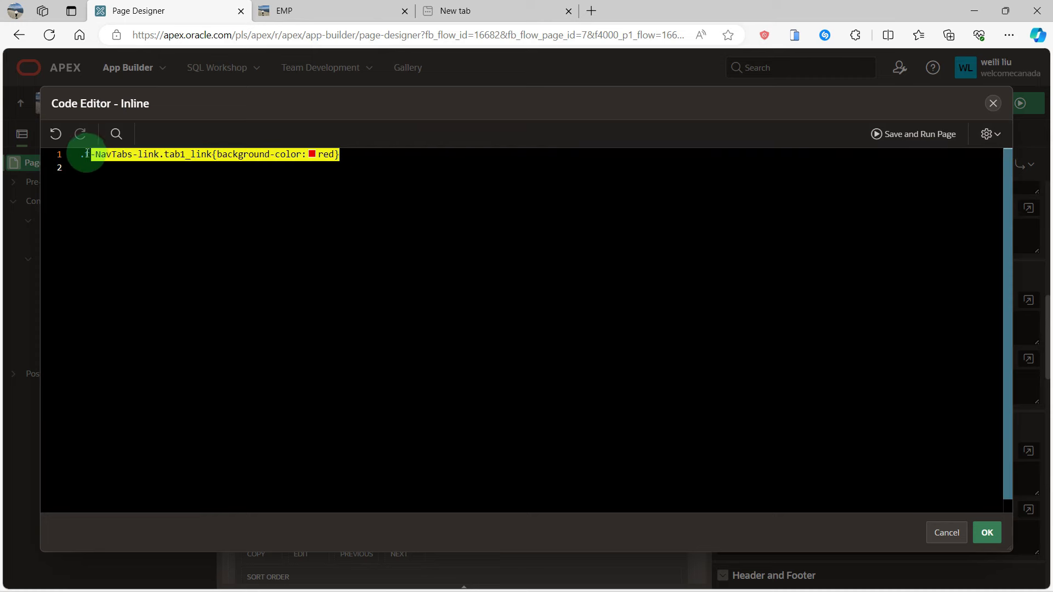
pyautogui.rightClick(118, 154)
pyautogui.click(146, 298)
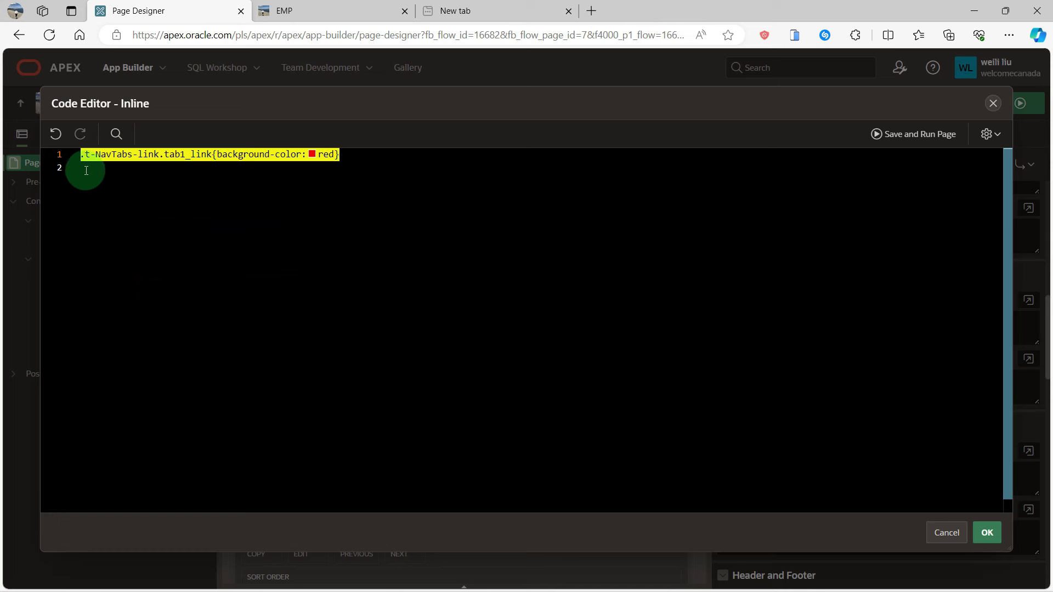
pyautogui.click(90, 171)
pyautogui.hotkey('ctrl', 'v')
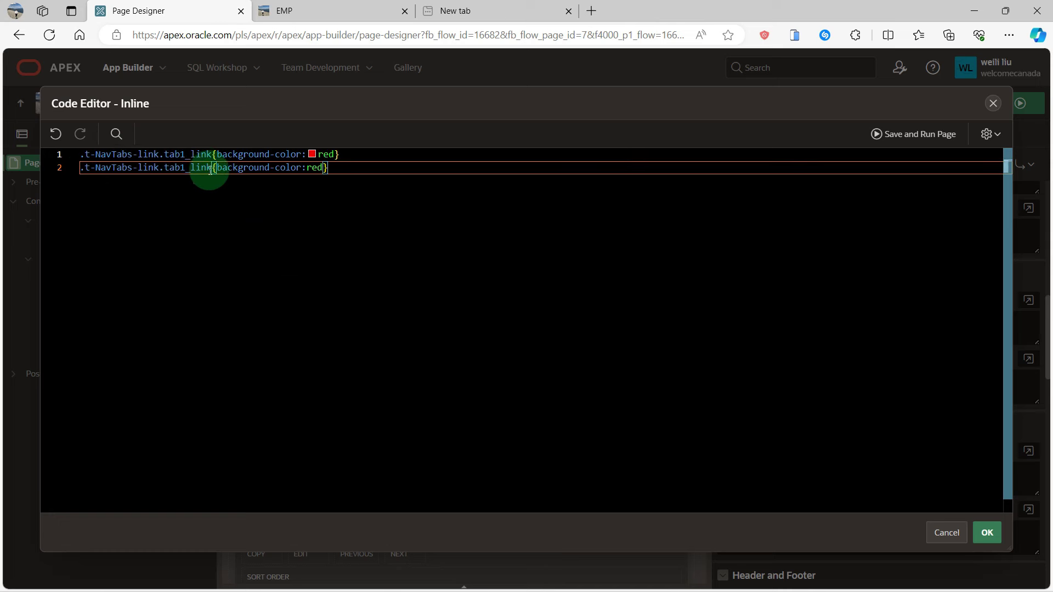
# Step: Make the copied rule .tab2_link with green rgb(25, 201, 33), then save page 7
pyautogui.click(186, 166)
pyautogui.write('2')
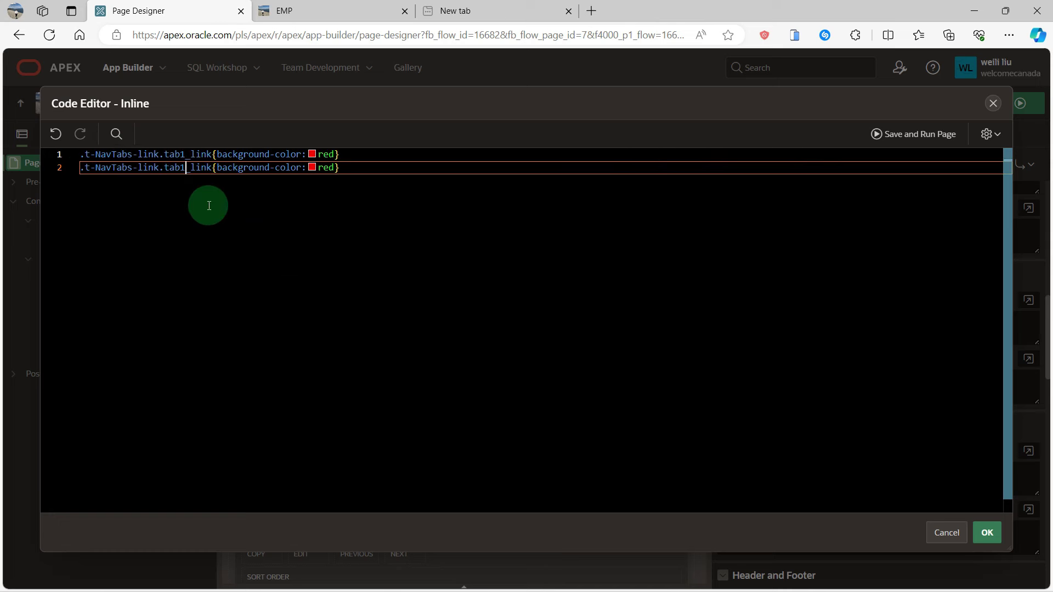
pyautogui.click(313, 169)
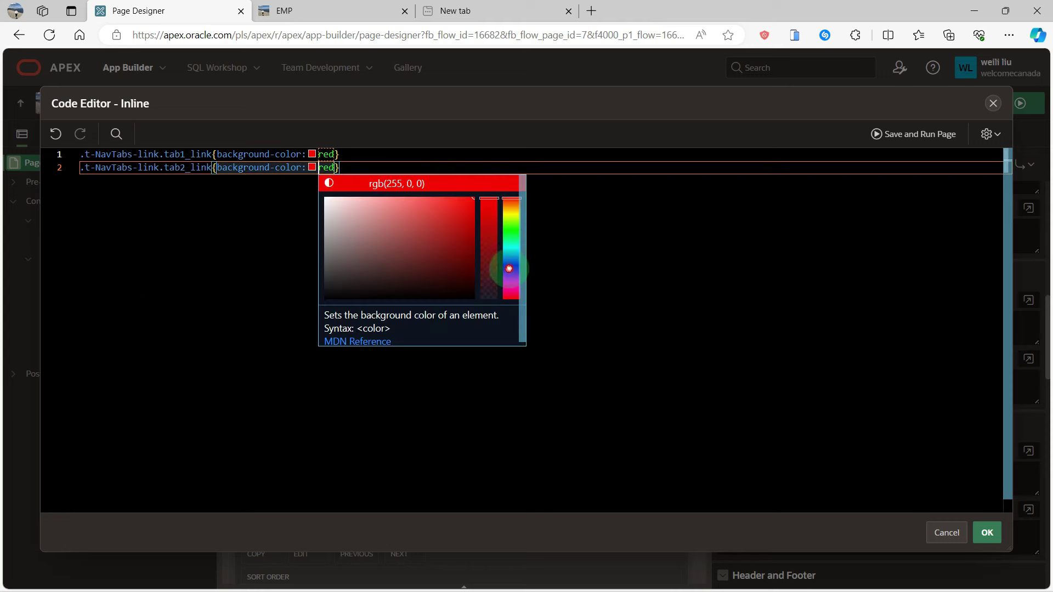
pyautogui.click(509, 268)
pyautogui.click(402, 286)
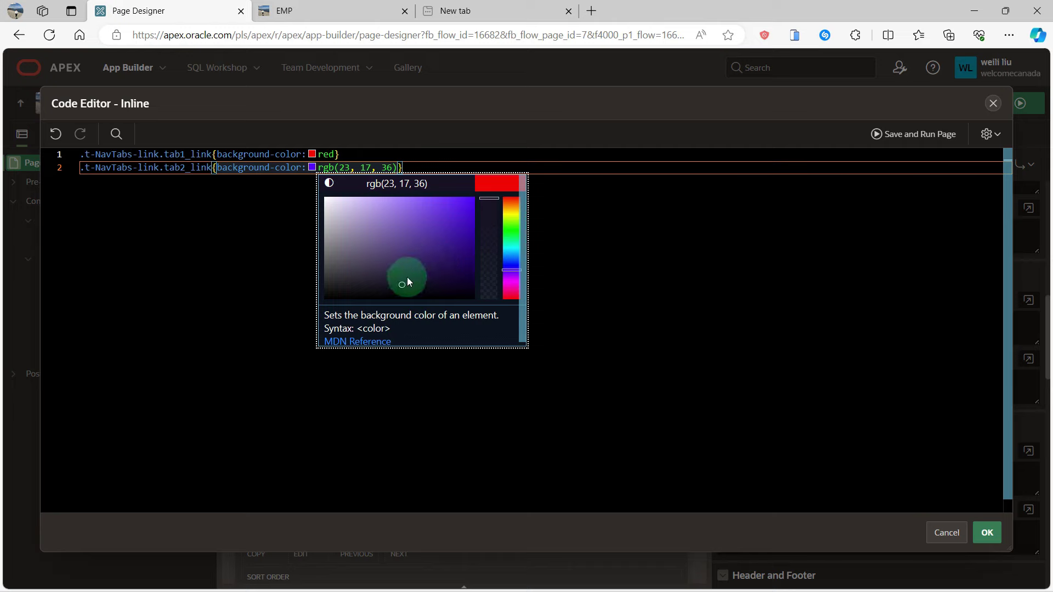
pyautogui.moveTo(403, 286); pyautogui.dragTo(447, 232)
pyautogui.click(512, 231)
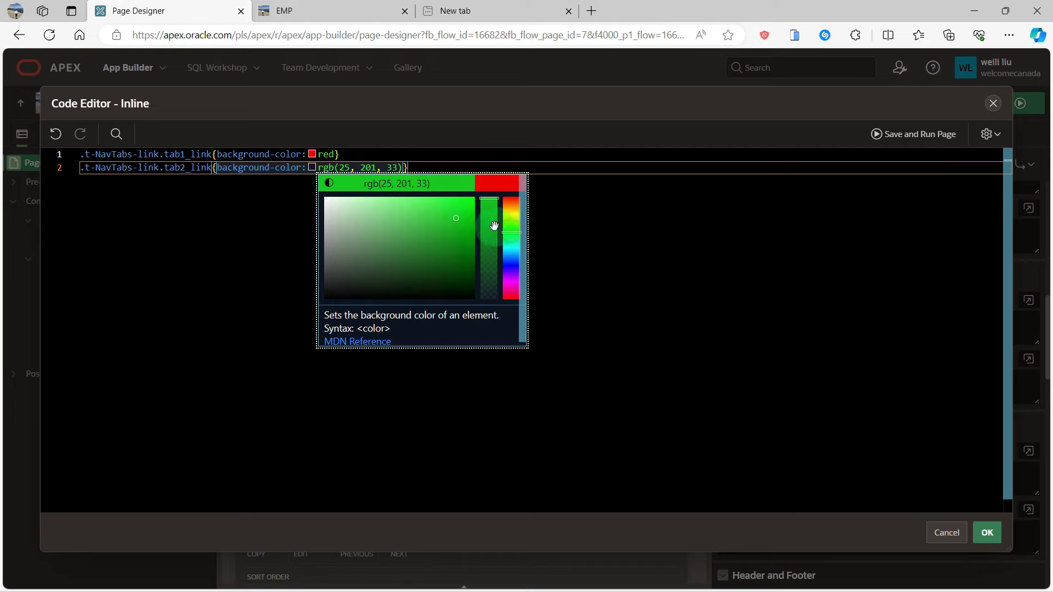
pyautogui.click(987, 533)
pyautogui.click(967, 103)
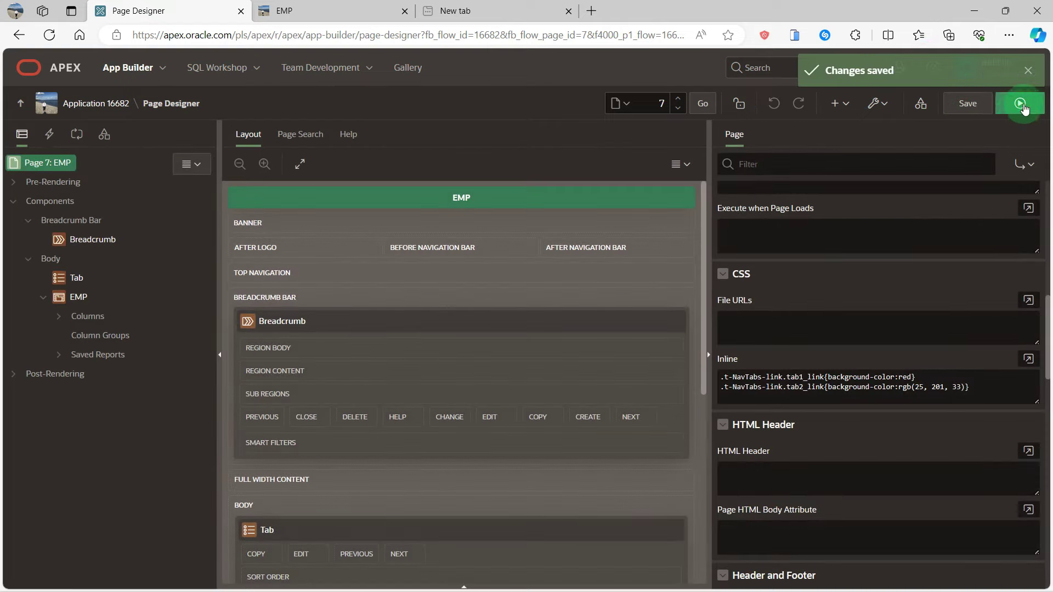
# Step: Run page 7 to view tab1 in red and tab2 in green
pyautogui.click(1020, 104)
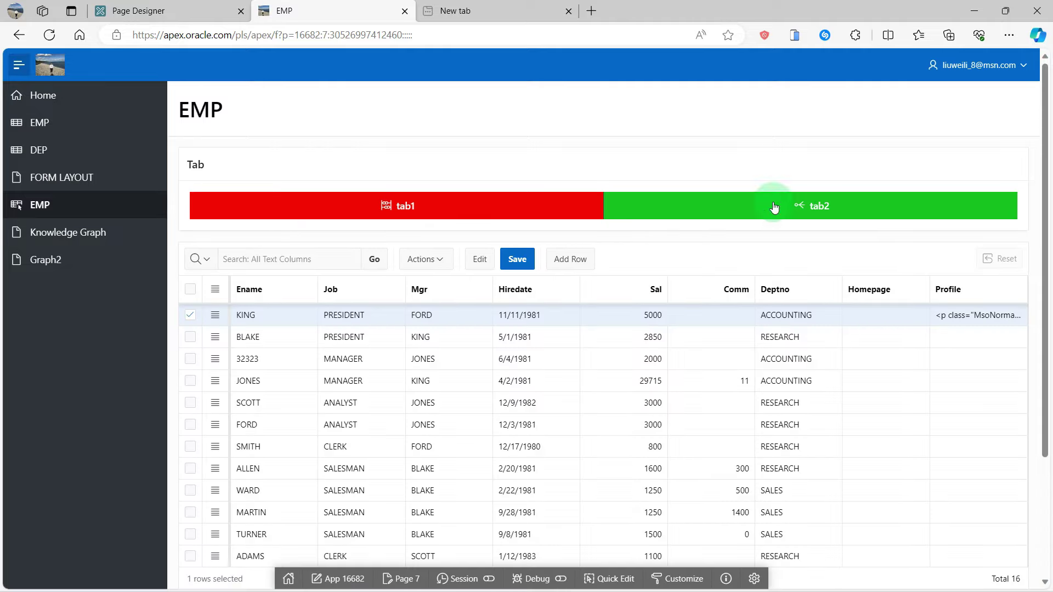
# Step: Open Edge DevTools and inspect the tab2 link's markup
pyautogui.rightClick(700, 143)
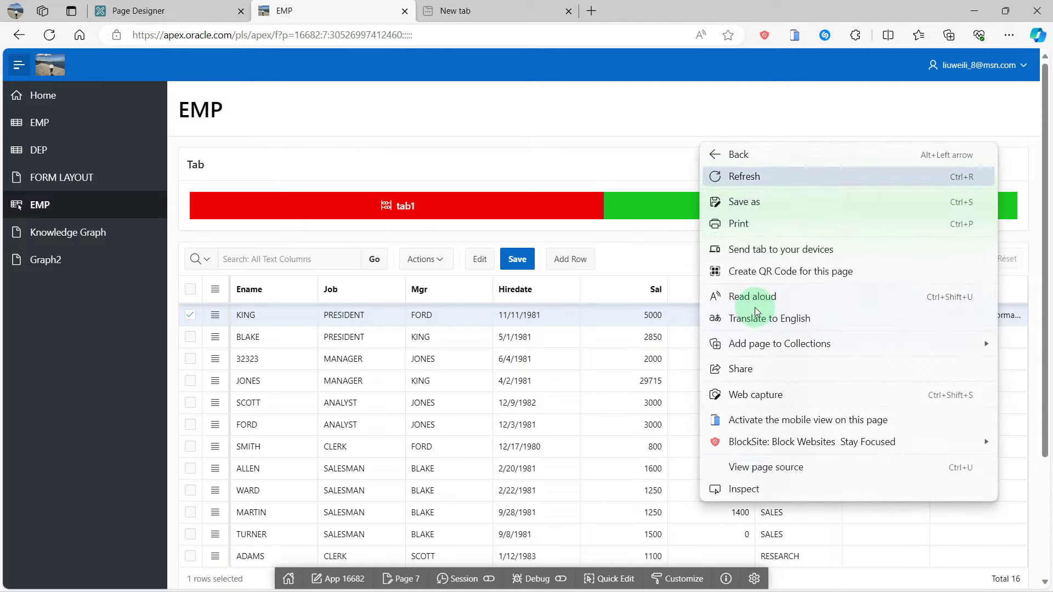
pyautogui.click(771, 490)
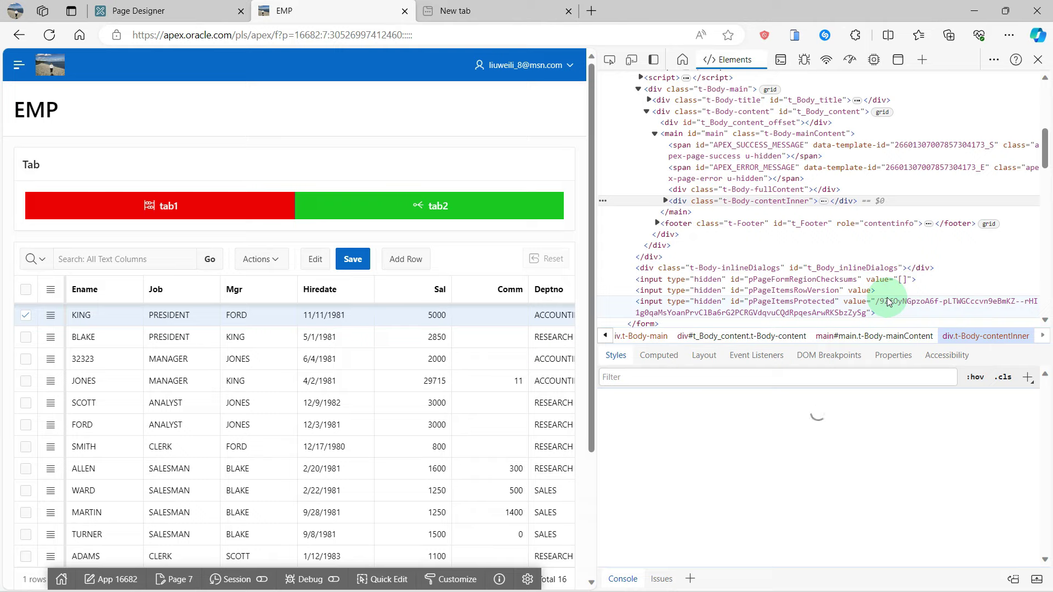
pyautogui.scroll(-2, 779, 303)
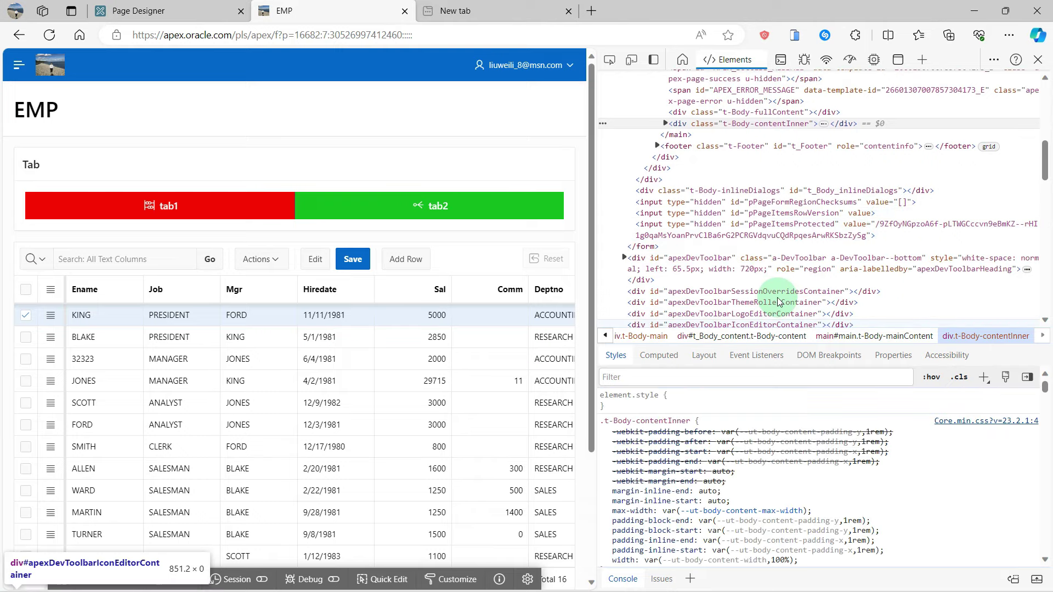
pyautogui.rightClick(392, 207)
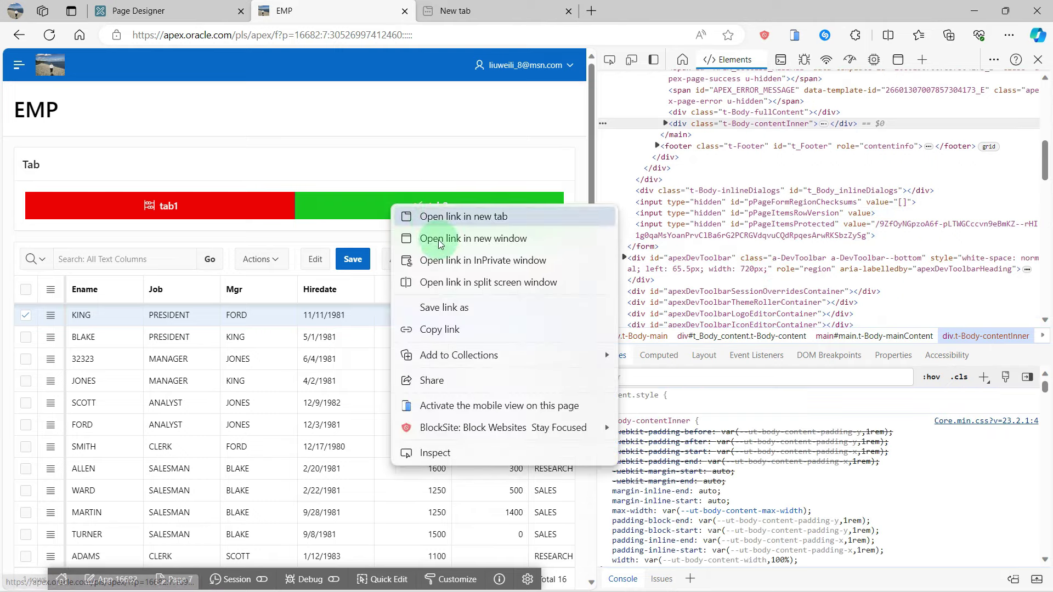
pyautogui.click(435, 453)
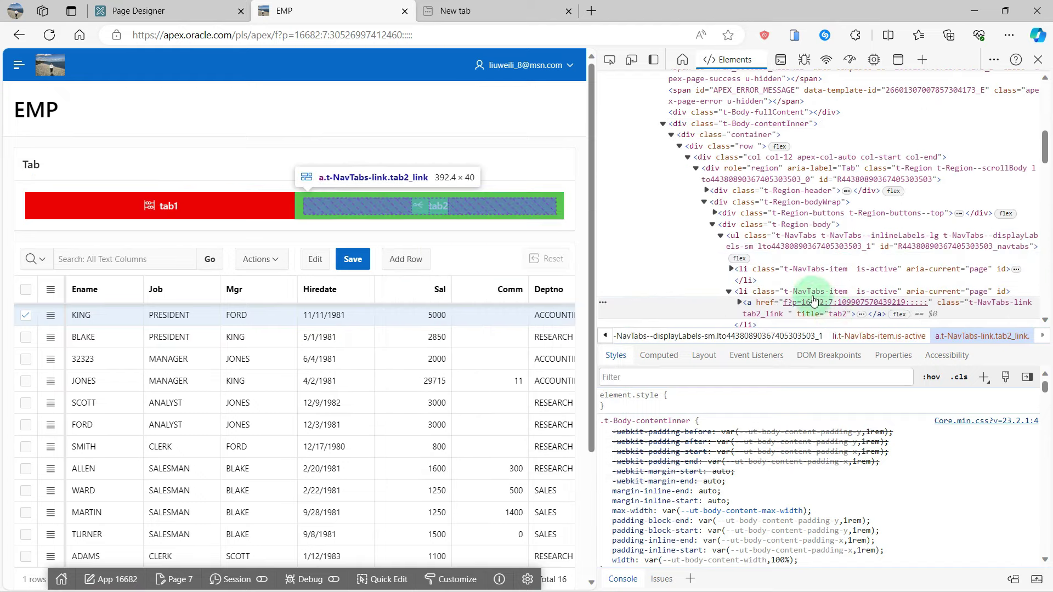
pyautogui.scroll(-2, 813, 302)
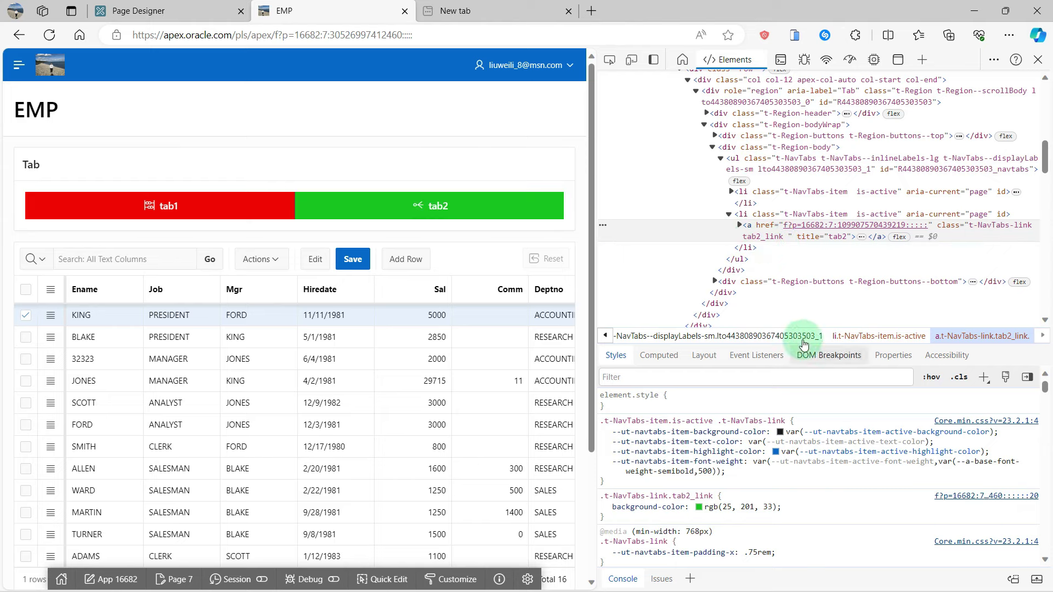
# Step: Confirm the tab1 link has class tab1_link with the red style, then close DevTools
pyautogui.click(605, 507)
pyautogui.click(605, 507)
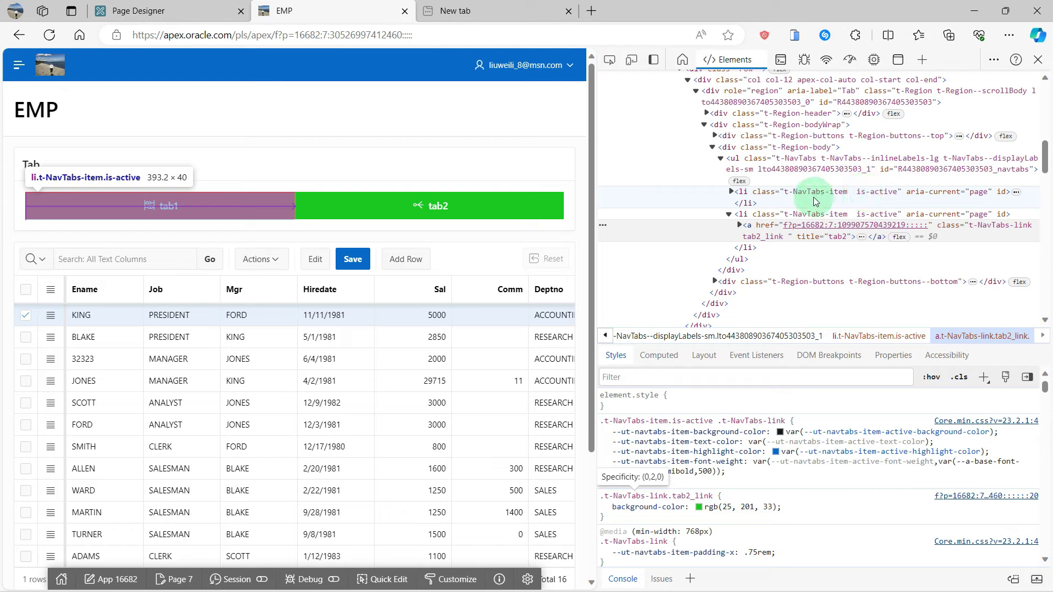
pyautogui.click(734, 191)
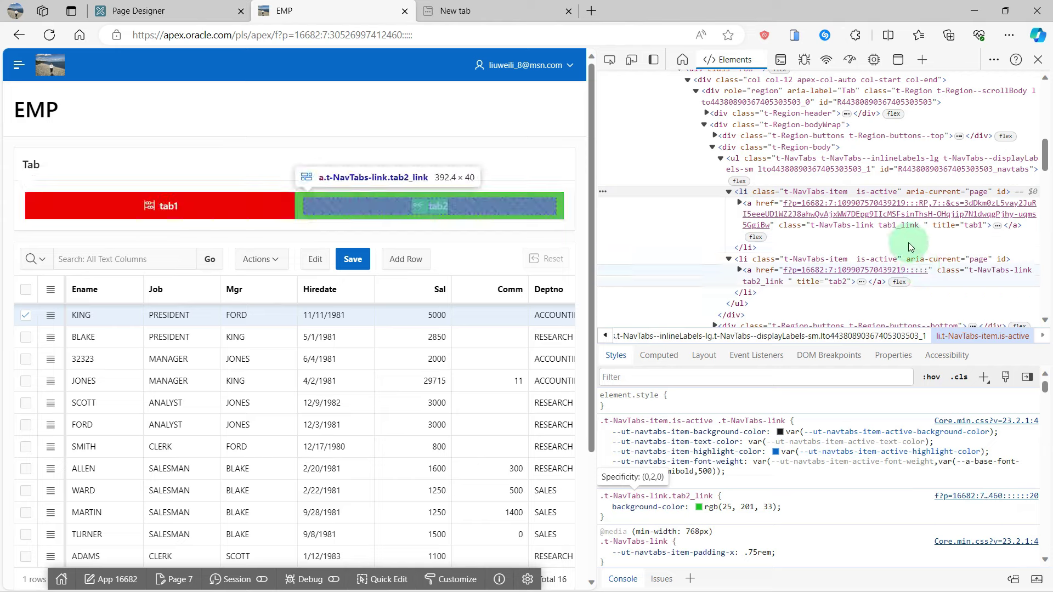
pyautogui.doubleClick(897, 227)
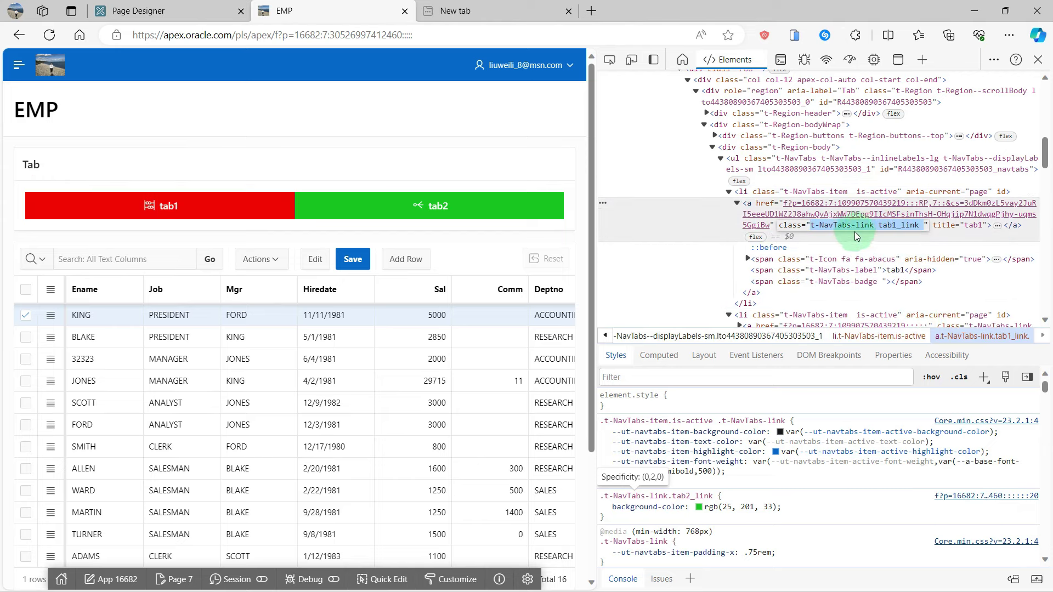
pyautogui.moveTo(776, 448)
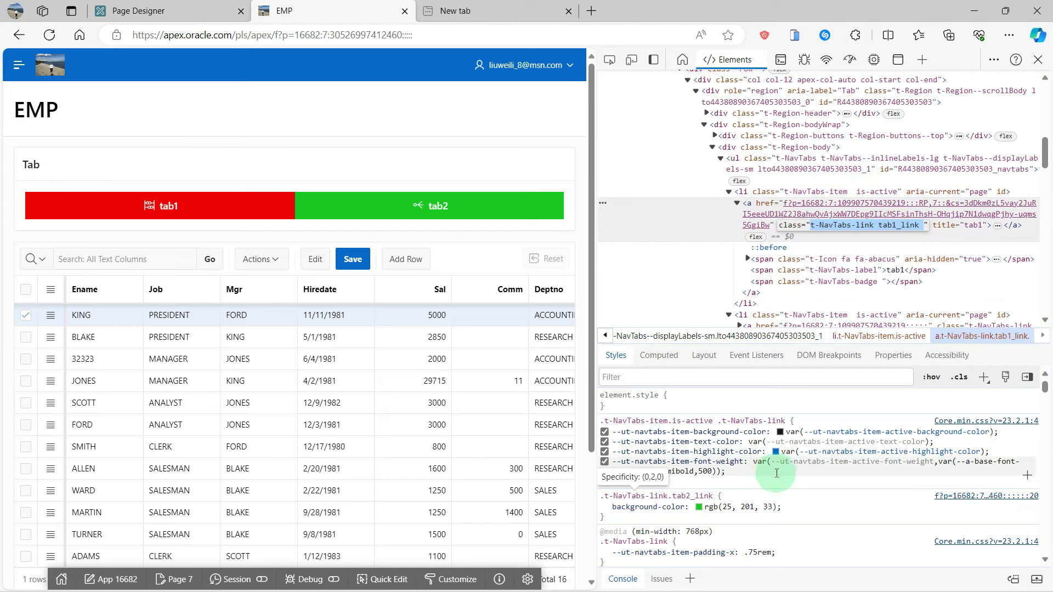
pyautogui.click(871, 230)
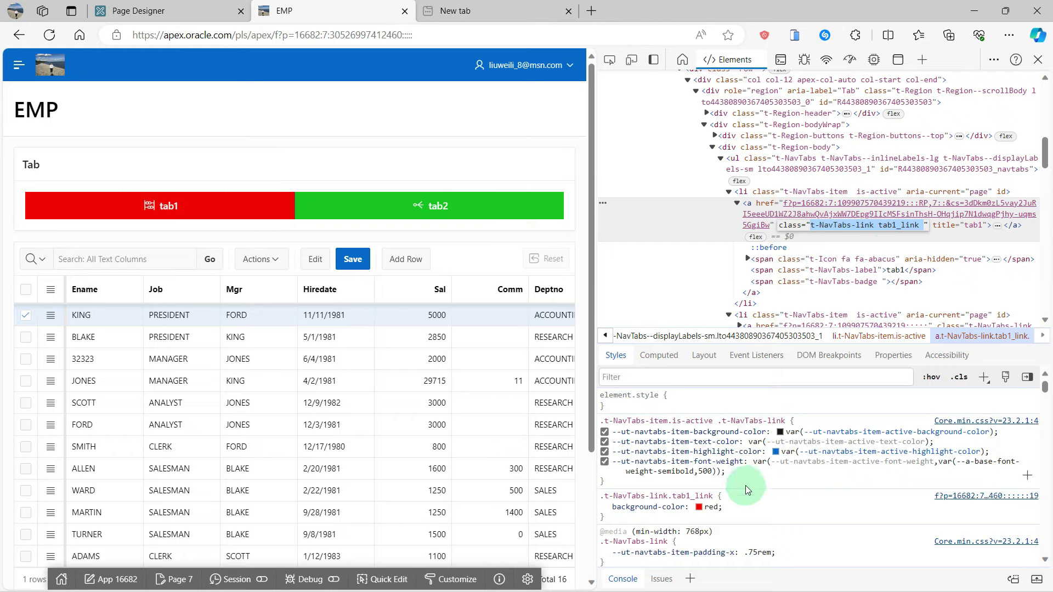
pyautogui.scroll(-2, 744, 481)
pyautogui.scroll(2, 744, 481)
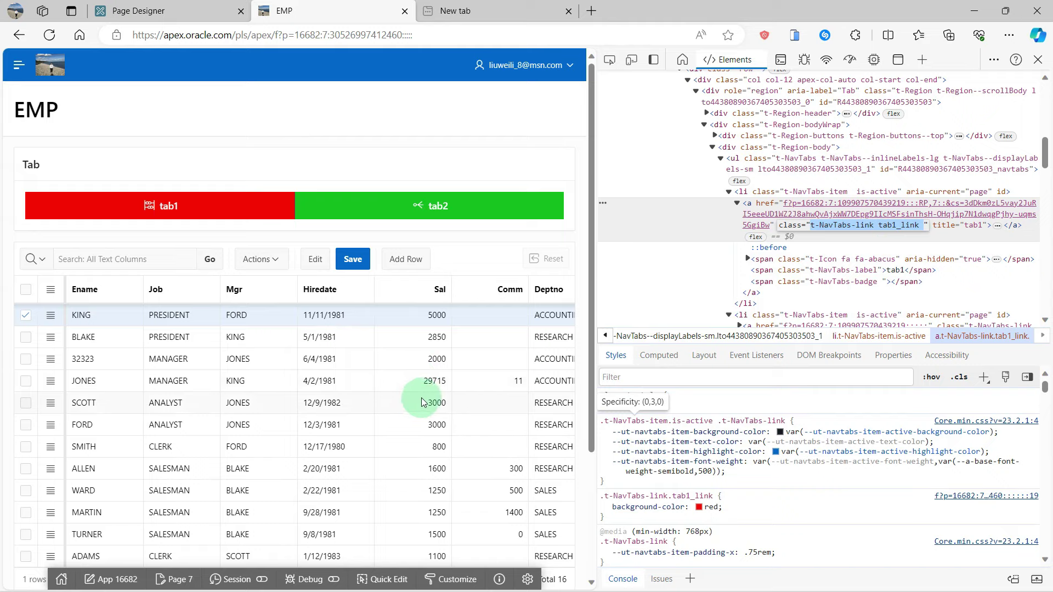
pyautogui.click(1039, 64)
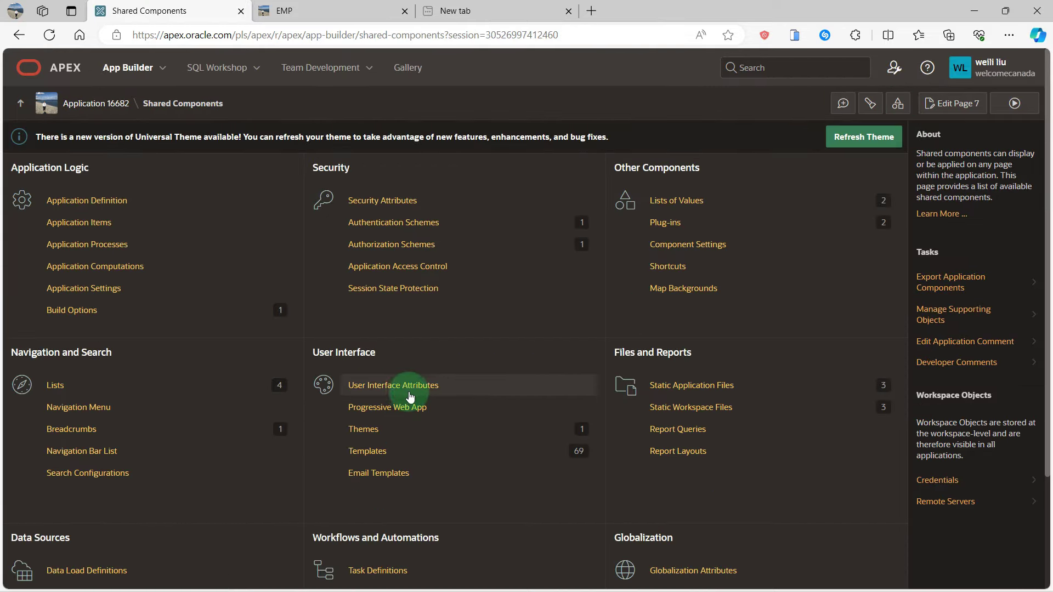
# Step: Check that the tab1 entry in list change_tab_color has link class tab1_link
pyautogui.click(54, 388)
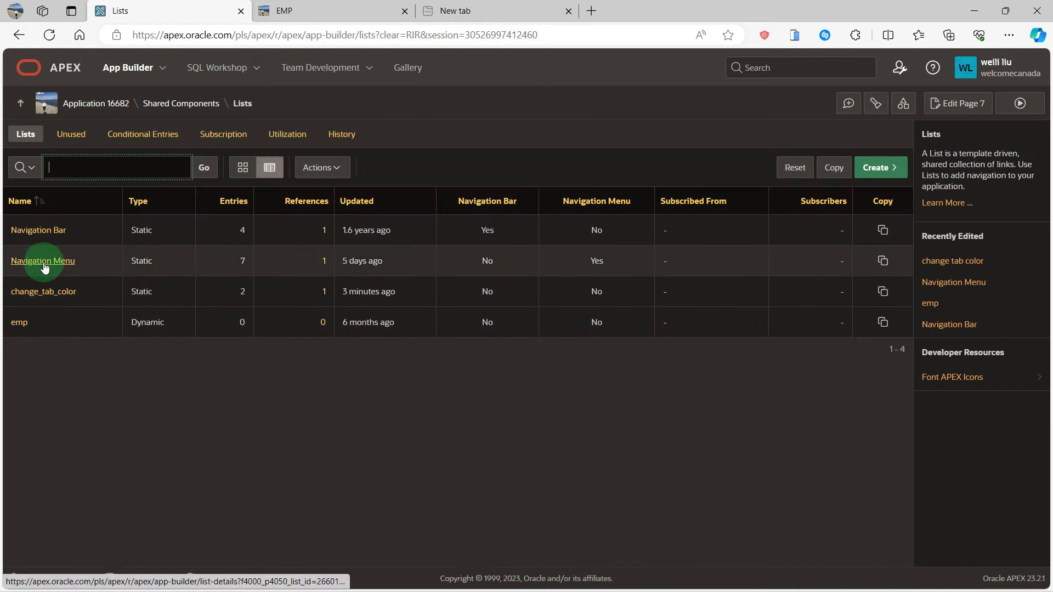
pyautogui.click(42, 293)
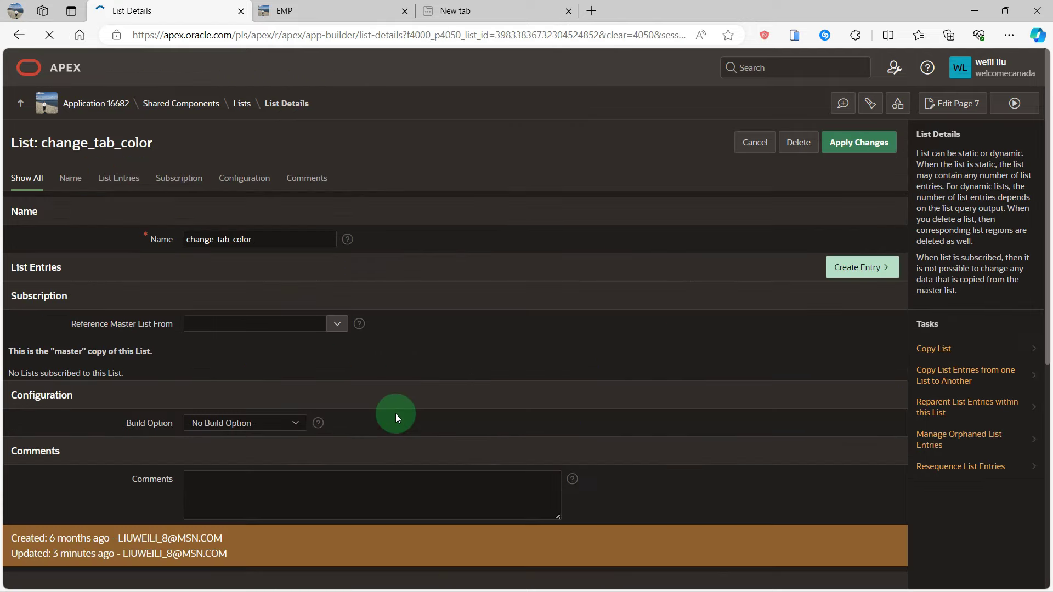
pyautogui.scroll(-2, 396, 414)
pyautogui.scroll(-4, 389, 423)
pyautogui.scroll(5, 276, 401)
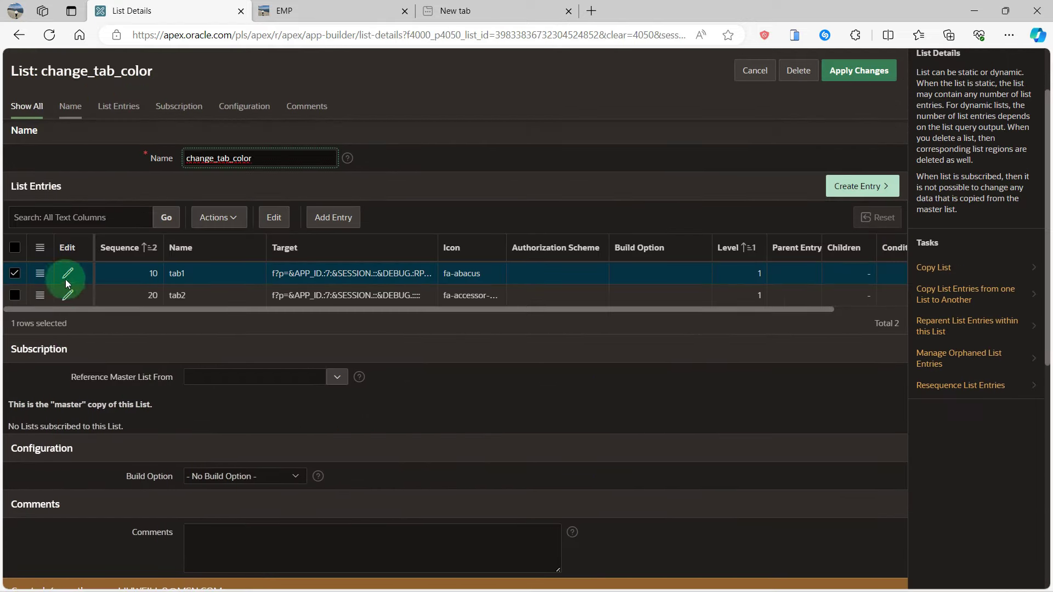
pyautogui.click(68, 274)
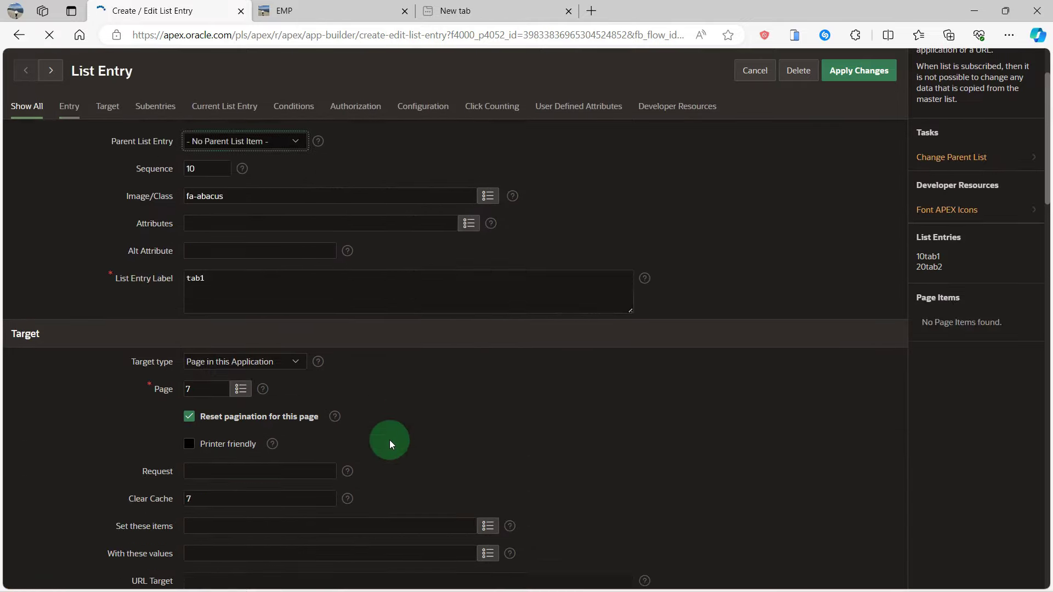
pyautogui.scroll(-5, 390, 441)
pyautogui.scroll(-3, 348, 465)
pyautogui.scroll(-2, 352, 443)
pyautogui.scroll(-3, 348, 437)
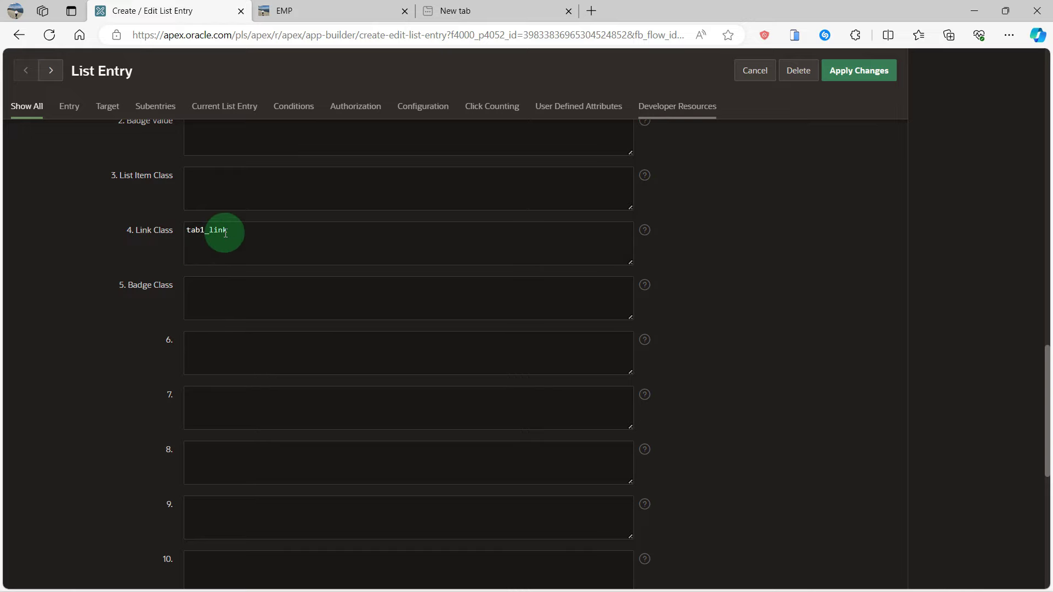
pyautogui.scroll(3, 225, 261)
pyautogui.scroll(4, 246, 272)
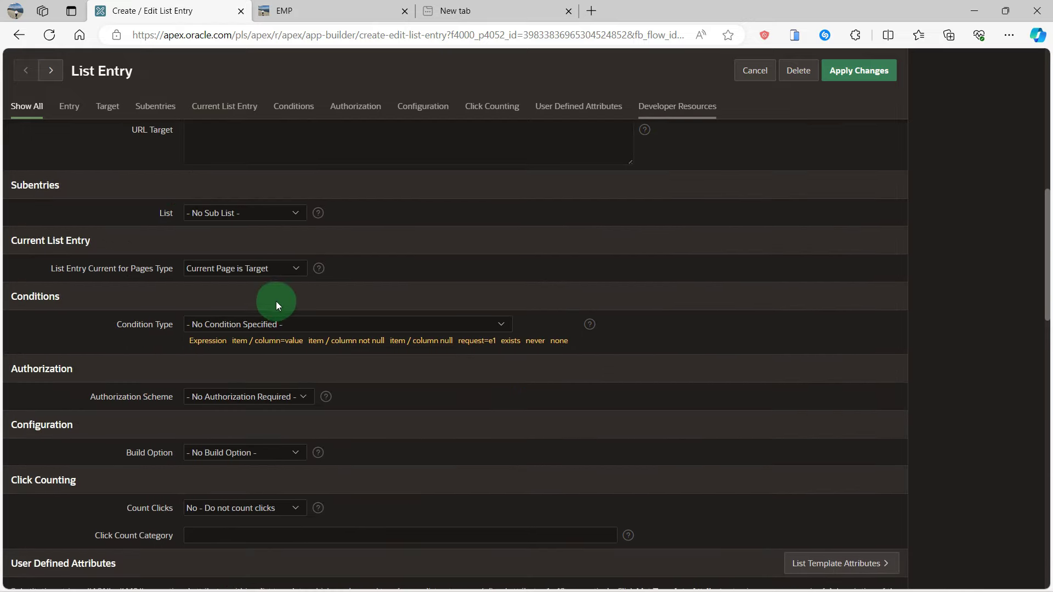
pyautogui.scroll(3, 276, 302)
pyautogui.scroll(-10, 292, 338)
pyautogui.scroll(-1, 223, 415)
pyautogui.scroll(1, 183, 281)
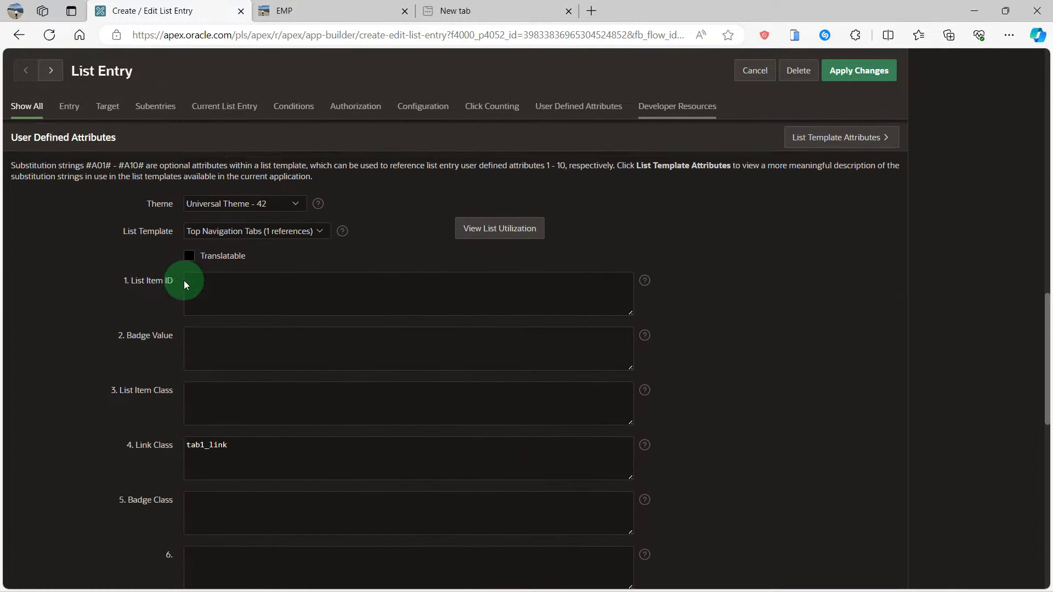
pyautogui.scroll(10, 160, 246)
pyautogui.click(21, 35)
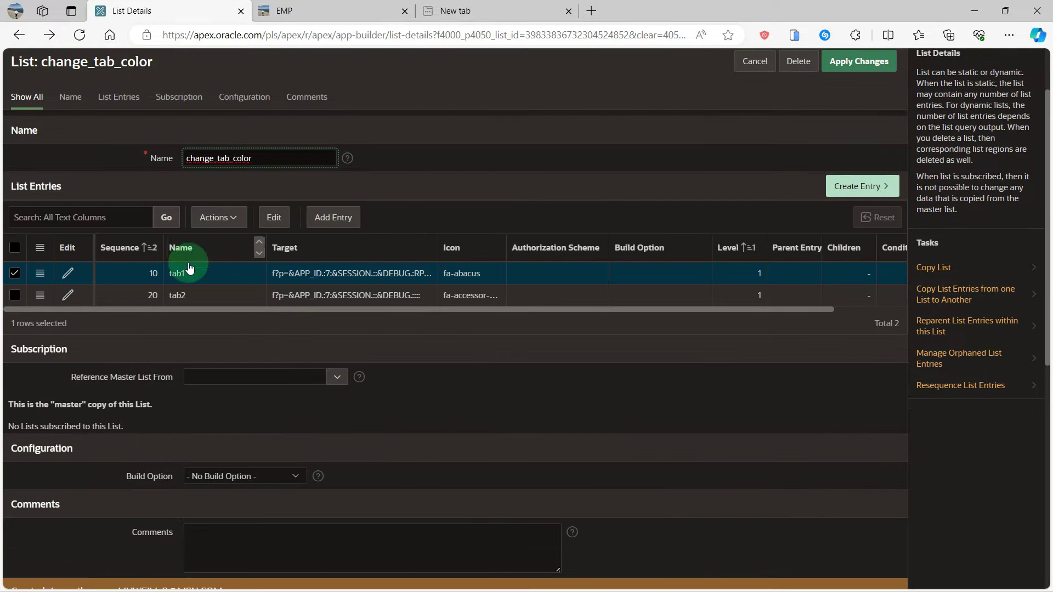
pyautogui.scroll(1, 212, 304)
# Step: Go back through Shared Components and app home to page 7 EMP
pyautogui.click(199, 114)
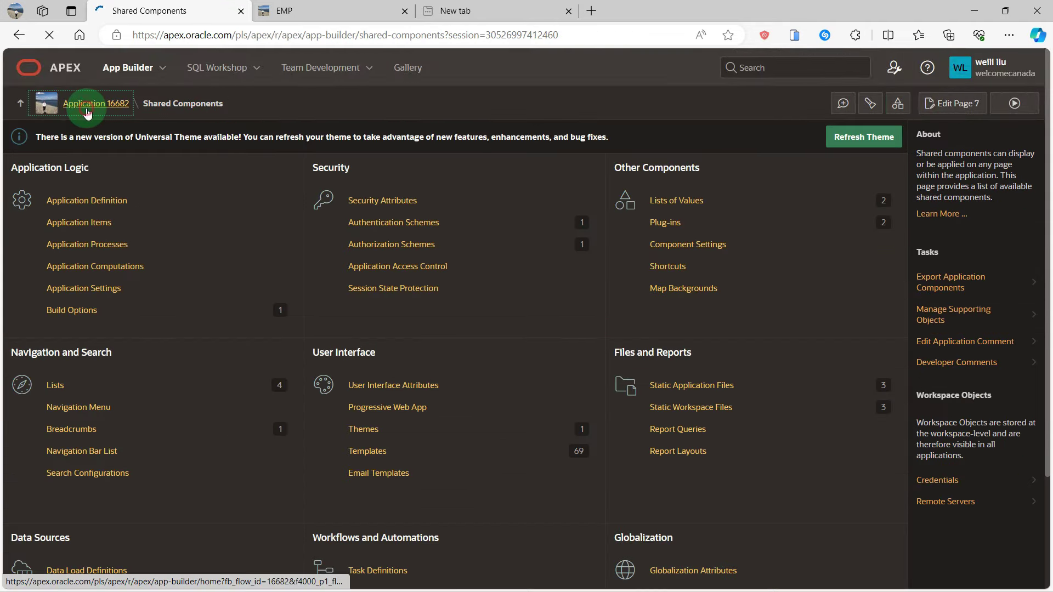
pyautogui.click(82, 113)
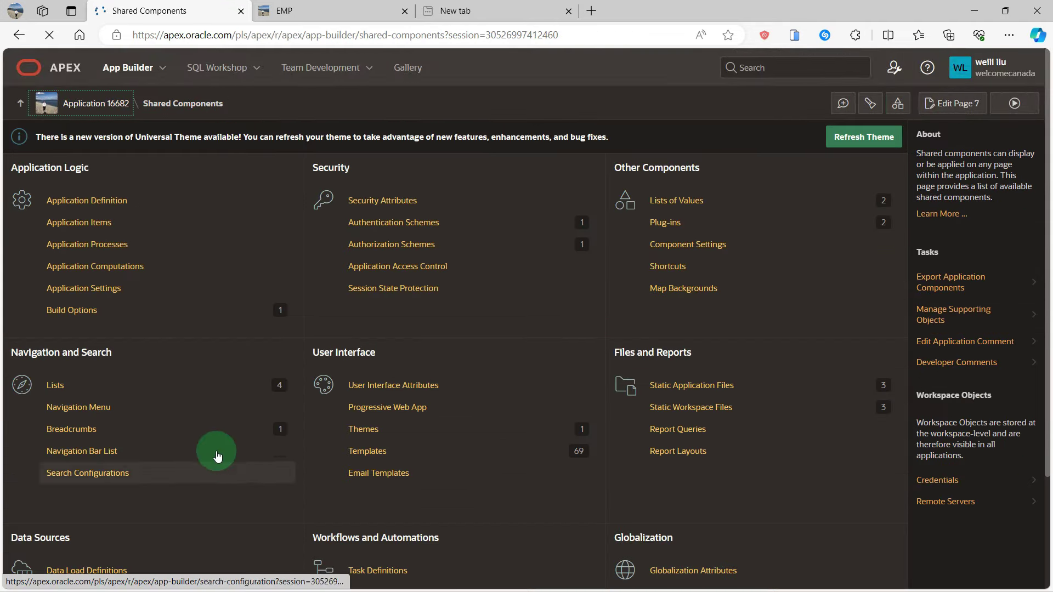
pyautogui.click(223, 483)
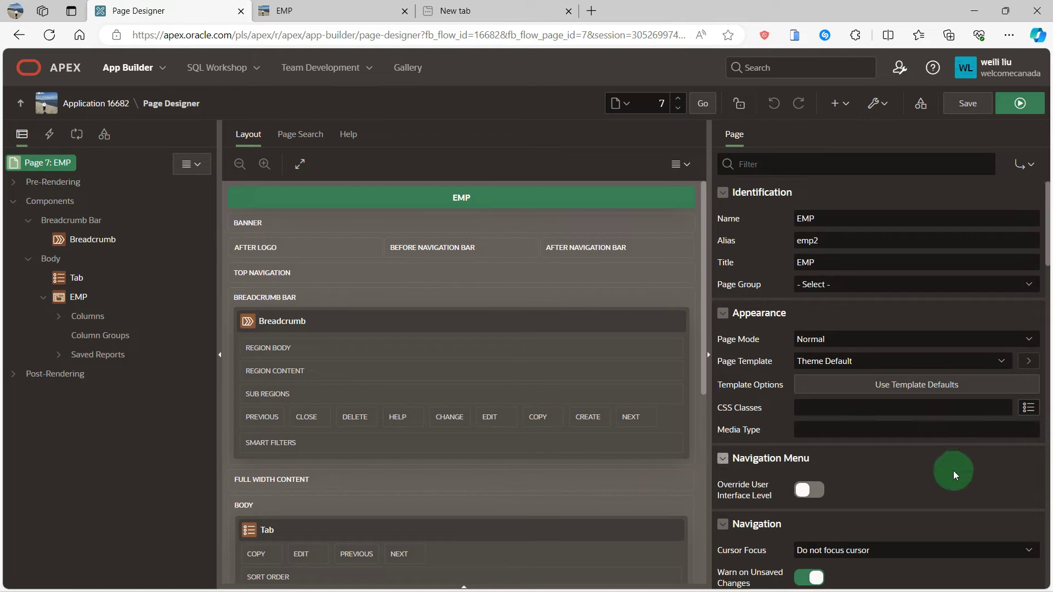
pyautogui.scroll(-5, 950, 469)
pyautogui.scroll(-2, 944, 470)
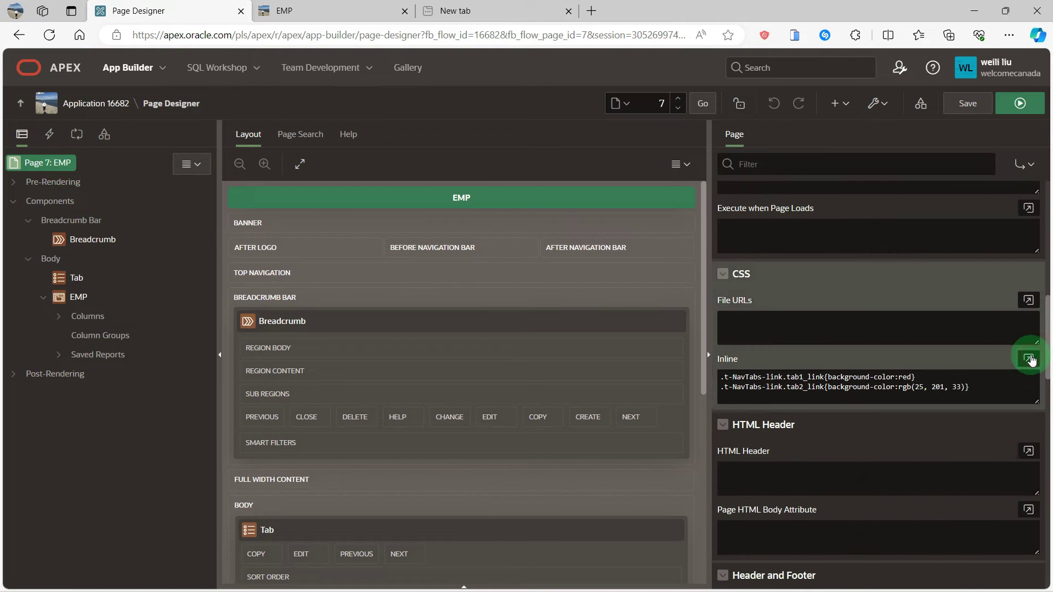
# Step: Review the tab1_link red and tab2_link green inline CSS, then run page 7
pyautogui.click(1029, 358)
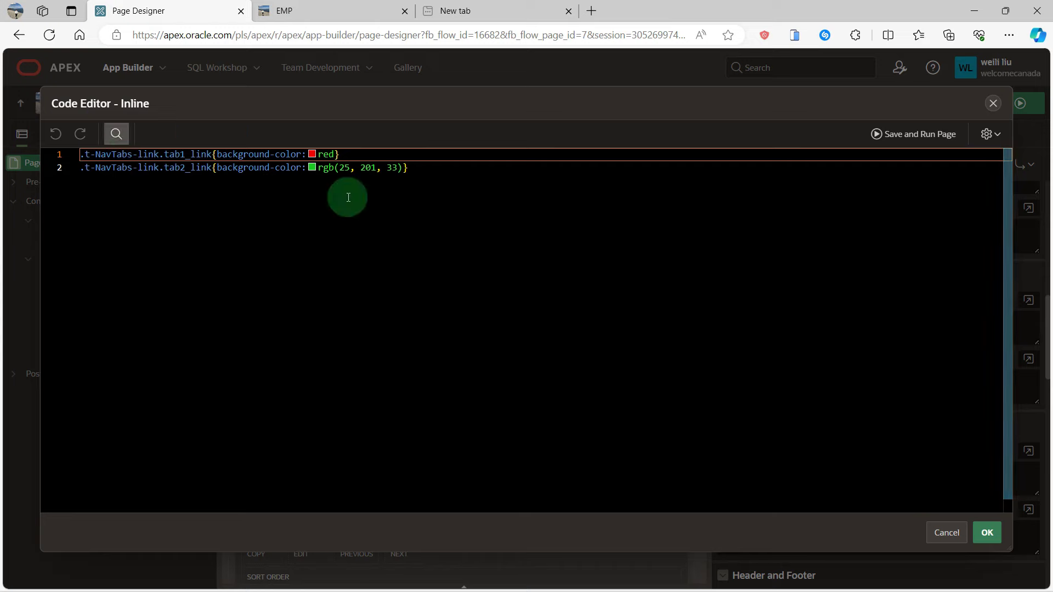
pyautogui.click(987, 534)
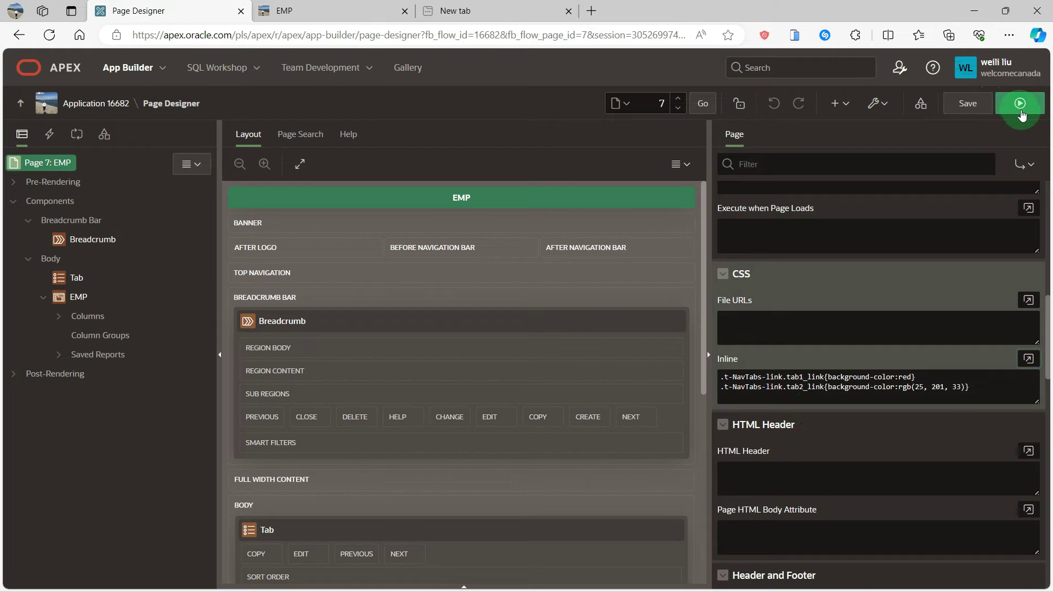
pyautogui.click(1019, 103)
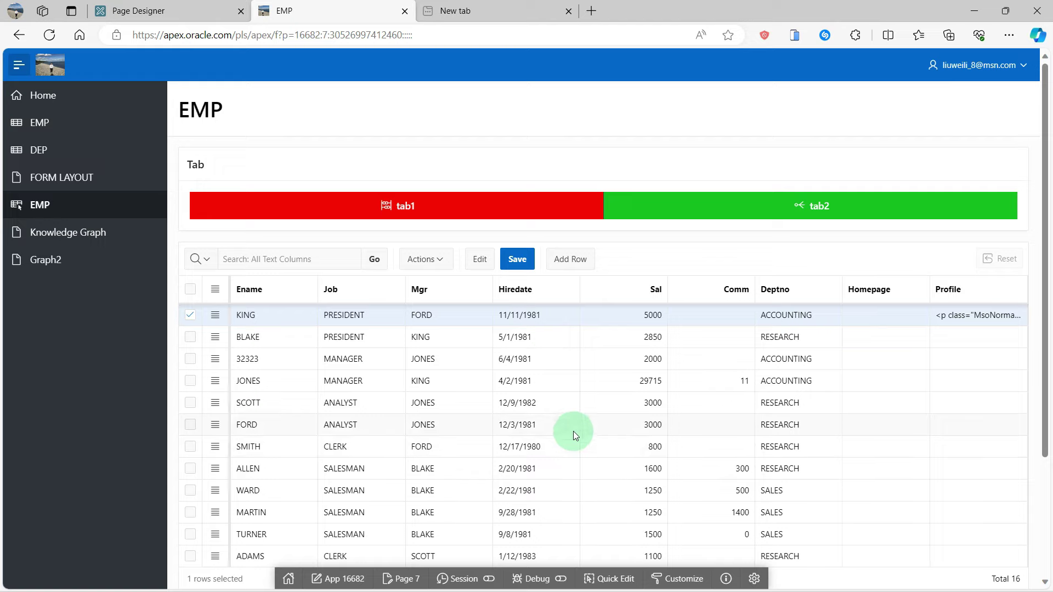
pyautogui.scroll(-3, 574, 431)
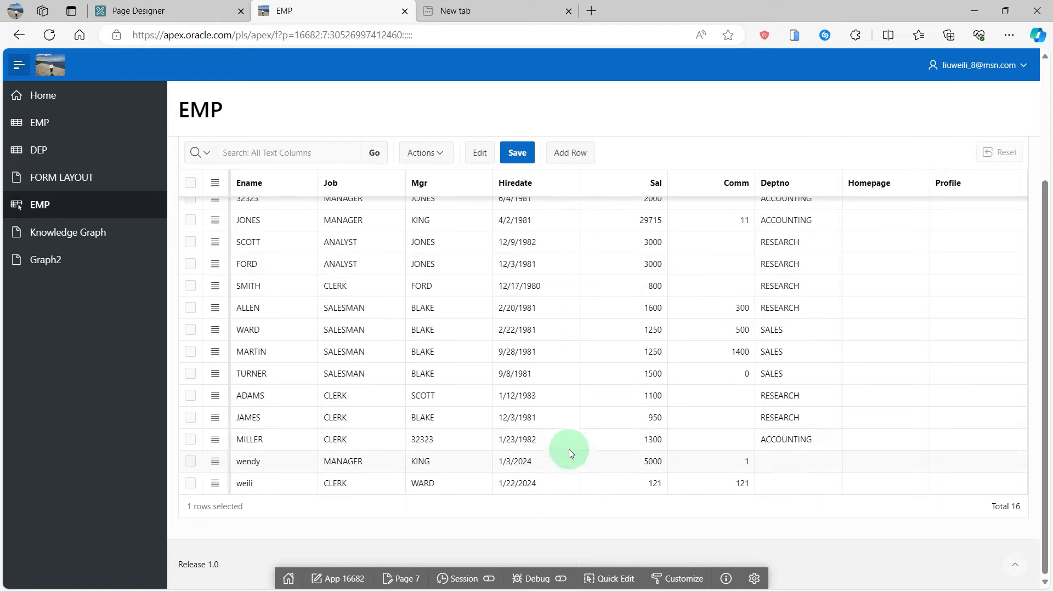
pyautogui.scroll(5, 569, 445)
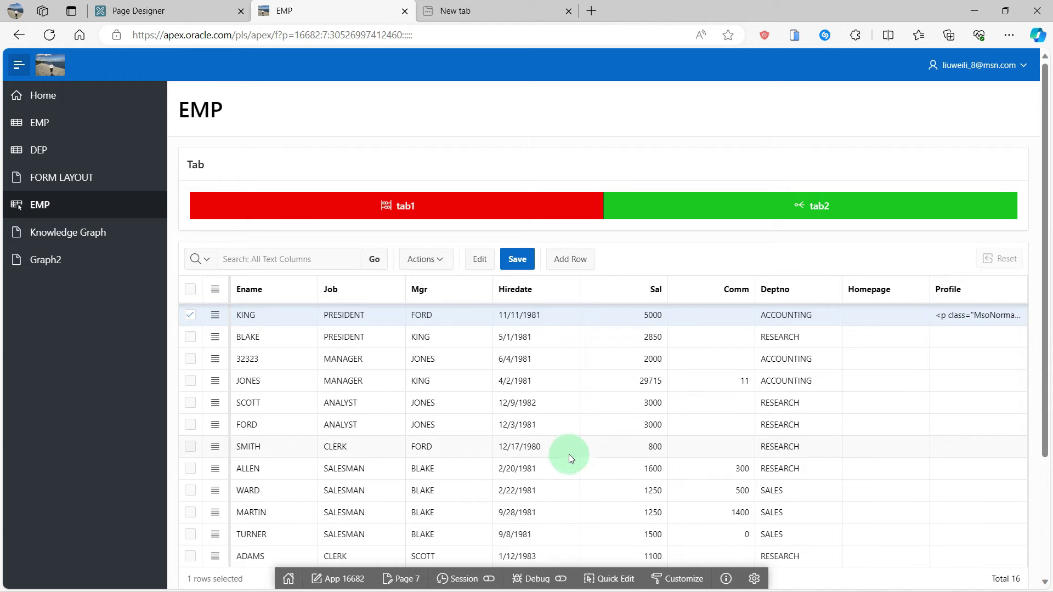
pyautogui.scroll(-3, 571, 454)
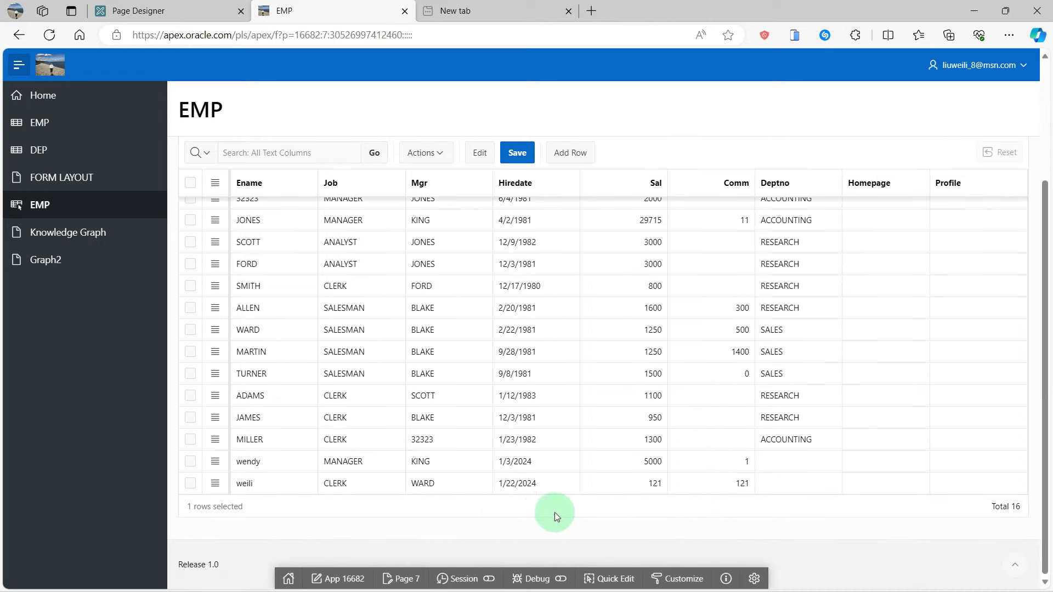